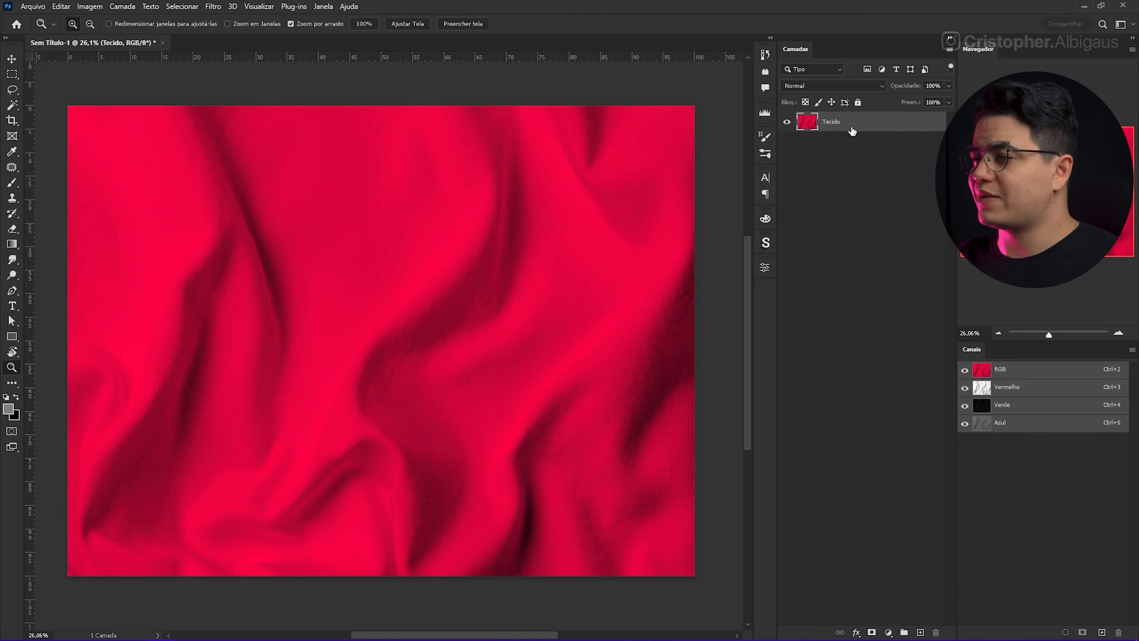
# Step: Create a new RGB document of 4054 x 3041 pixels at 300 ppi and paste the copied fabric layer into it
pyautogui.click(28, 6)
pyautogui.click(39, 19)
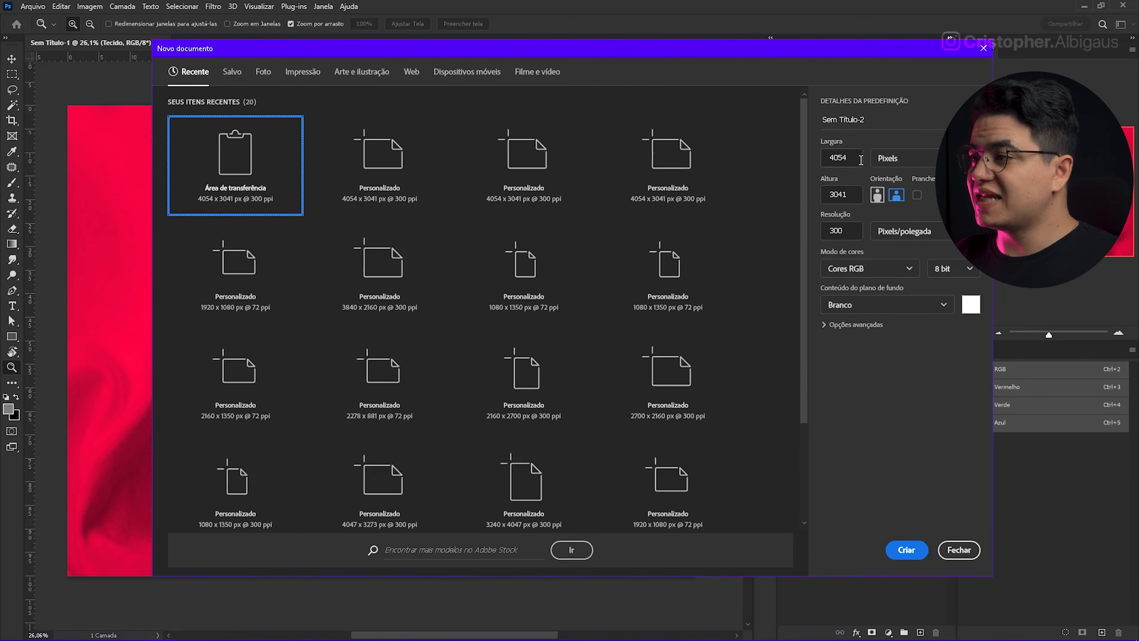
pyautogui.doubleClick(842, 157)
pyautogui.doubleClick(843, 195)
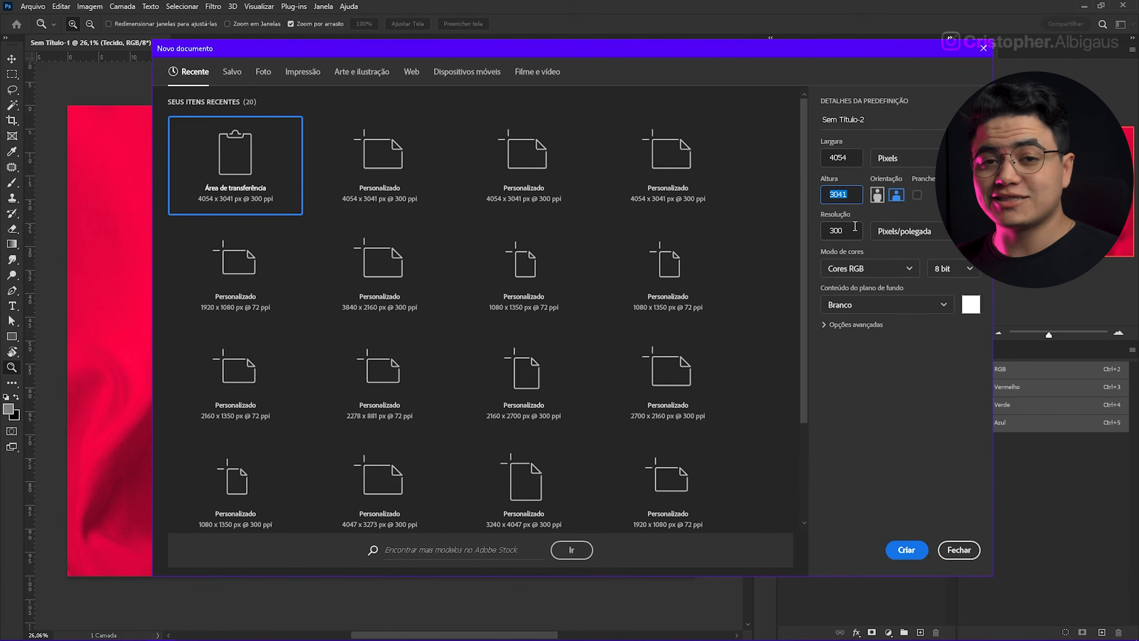
pyautogui.click(842, 231)
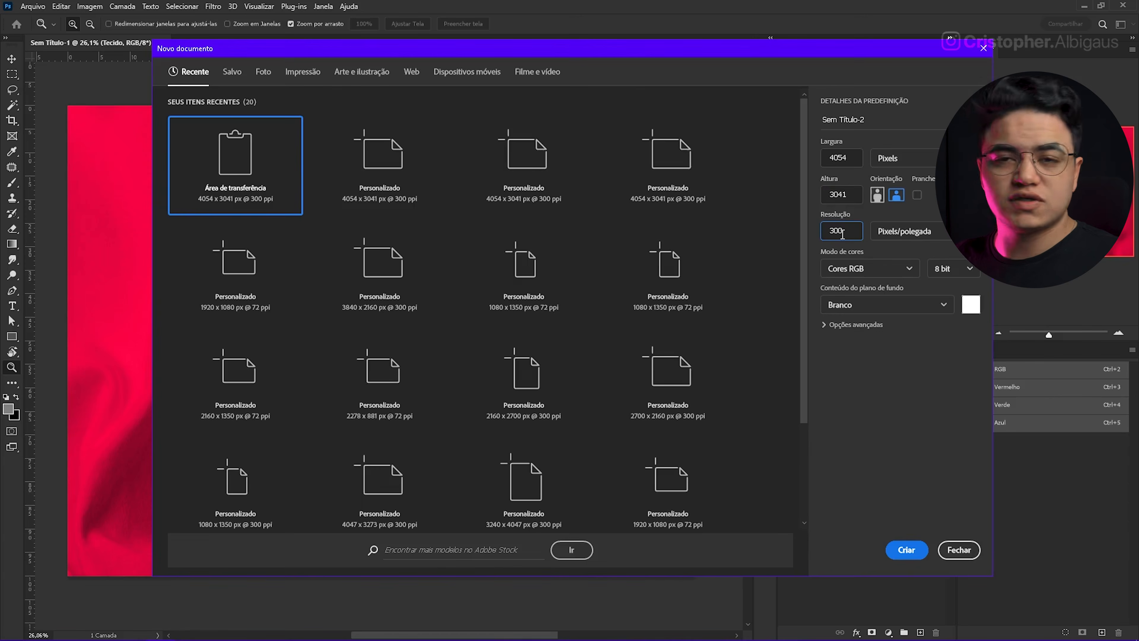
pyautogui.click(908, 552)
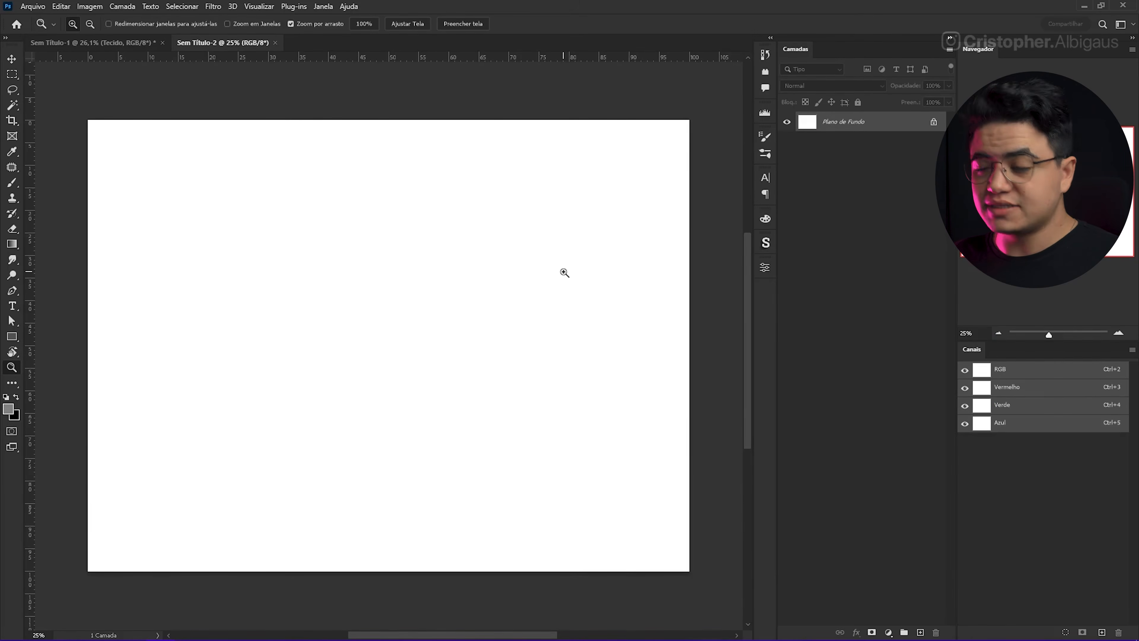
pyautogui.hotkey('ctrl', 'v')
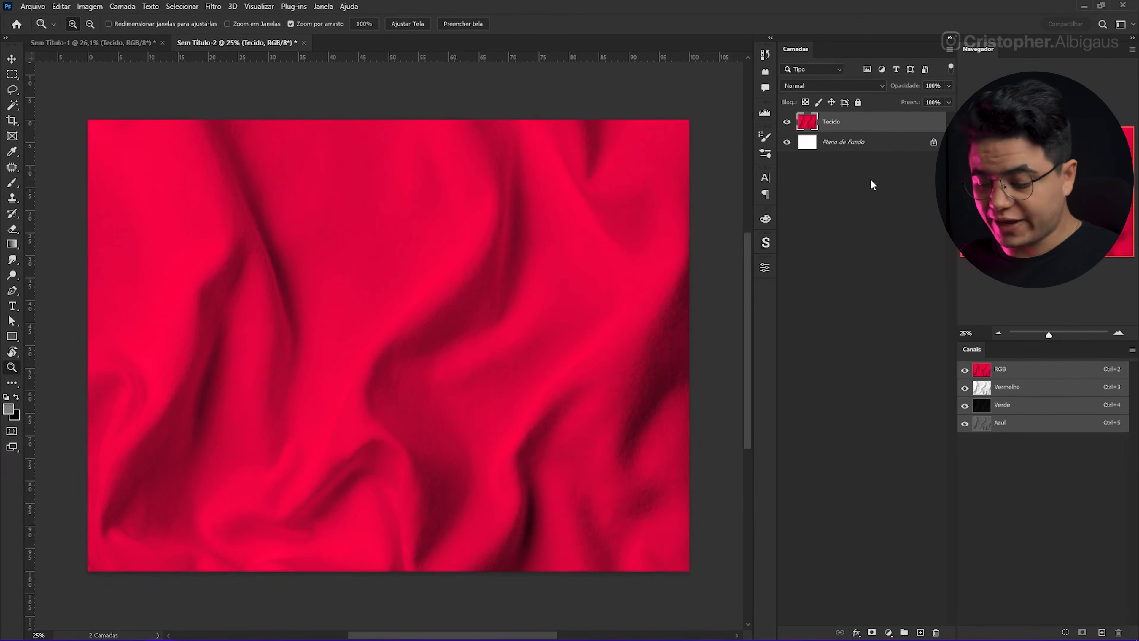
# Step: Fully desaturate the pasted fabric layer to grayscale with a Hue/Saturation adjustment
pyautogui.hotkey('ctrl', 'u')
pyautogui.moveTo(820, 328); pyautogui.dragTo(719, 330)
pyautogui.press('Return')
# Step: Apply a Gaussian Blur with a 9.4-pixel radius to the gray fabric layer to smooth out its texture
pyautogui.press('z')
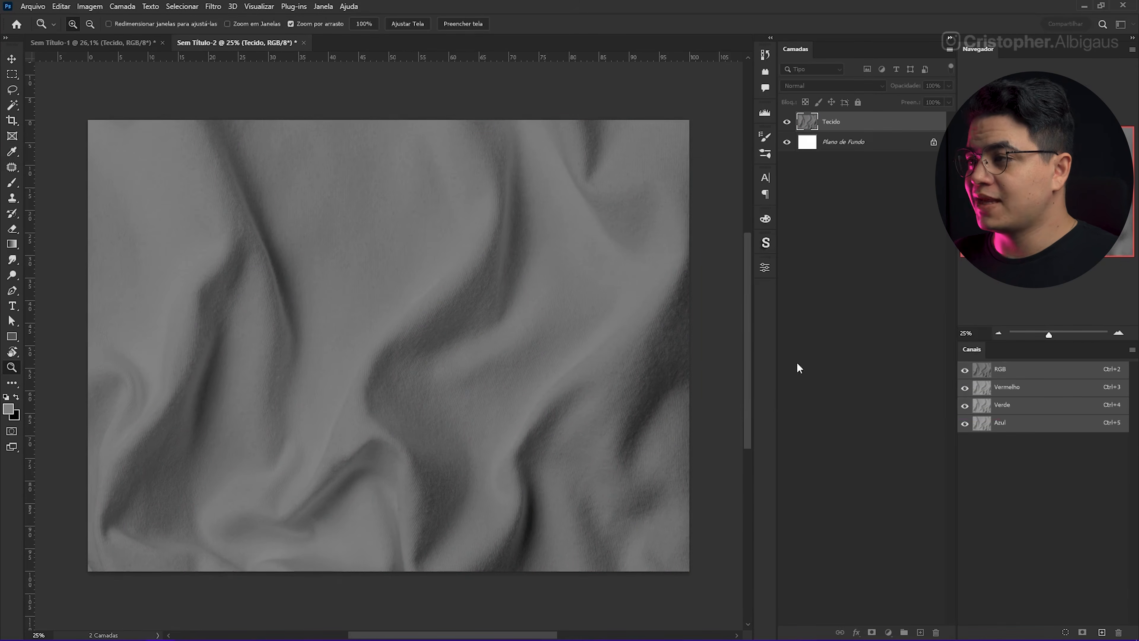
pyautogui.moveTo(459, 313); pyautogui.dragTo(389, 275)
pyautogui.moveTo(506, 236); pyautogui.dragTo(373, 323)
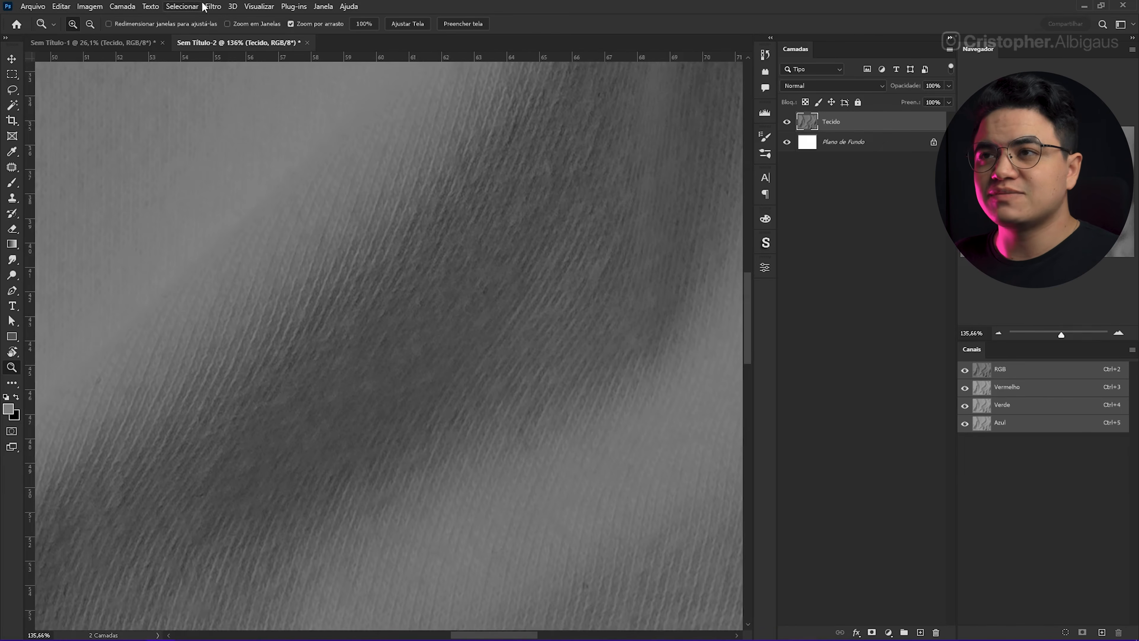
pyautogui.click(213, 6)
pyautogui.moveTo(269, 158)
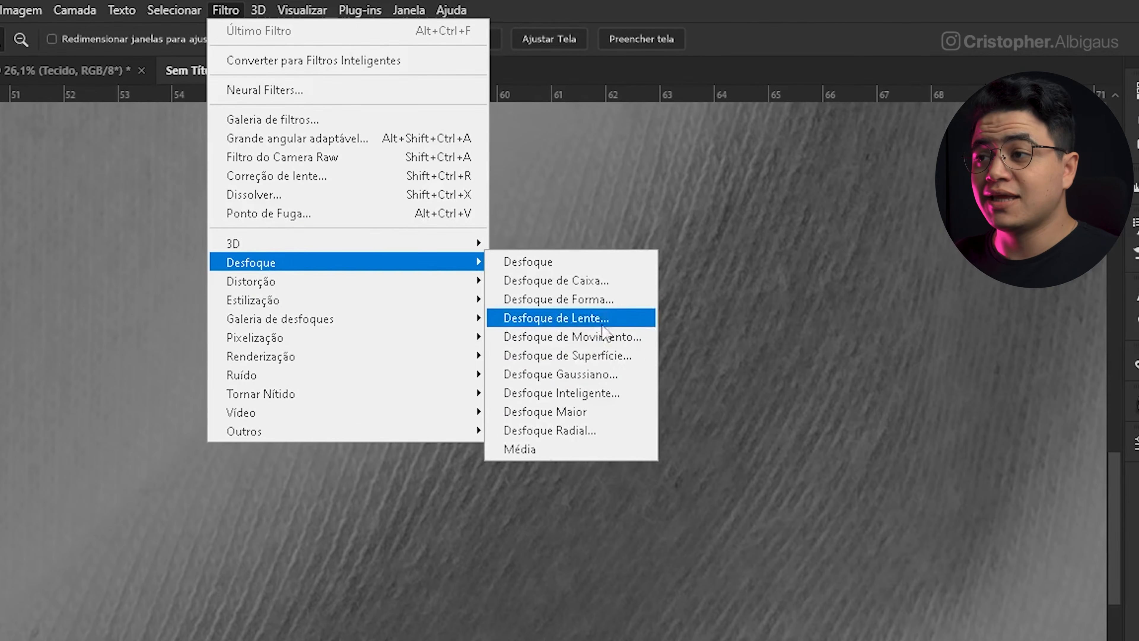
pyautogui.click(593, 375)
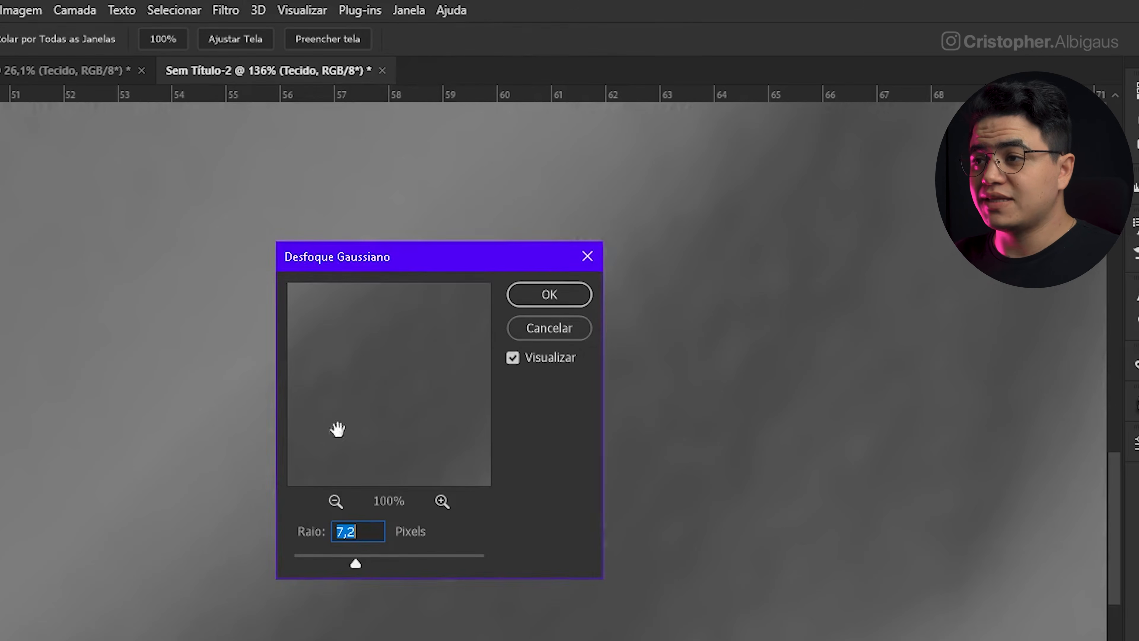
pyautogui.moveTo(459, 266); pyautogui.dragTo(1008, 317)
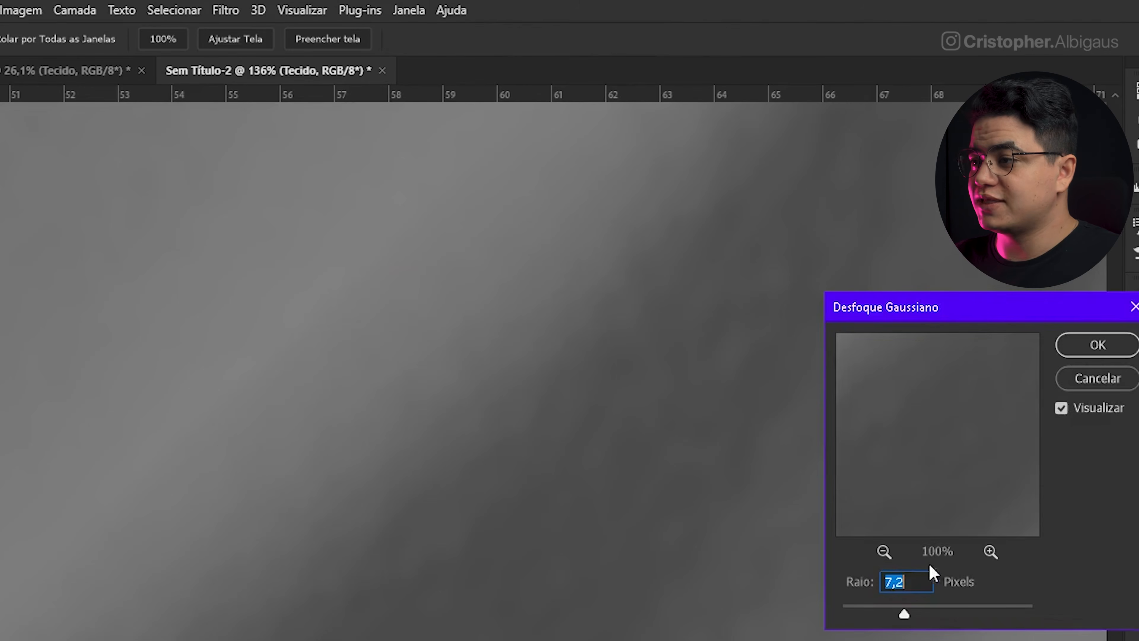
pyautogui.click(895, 611)
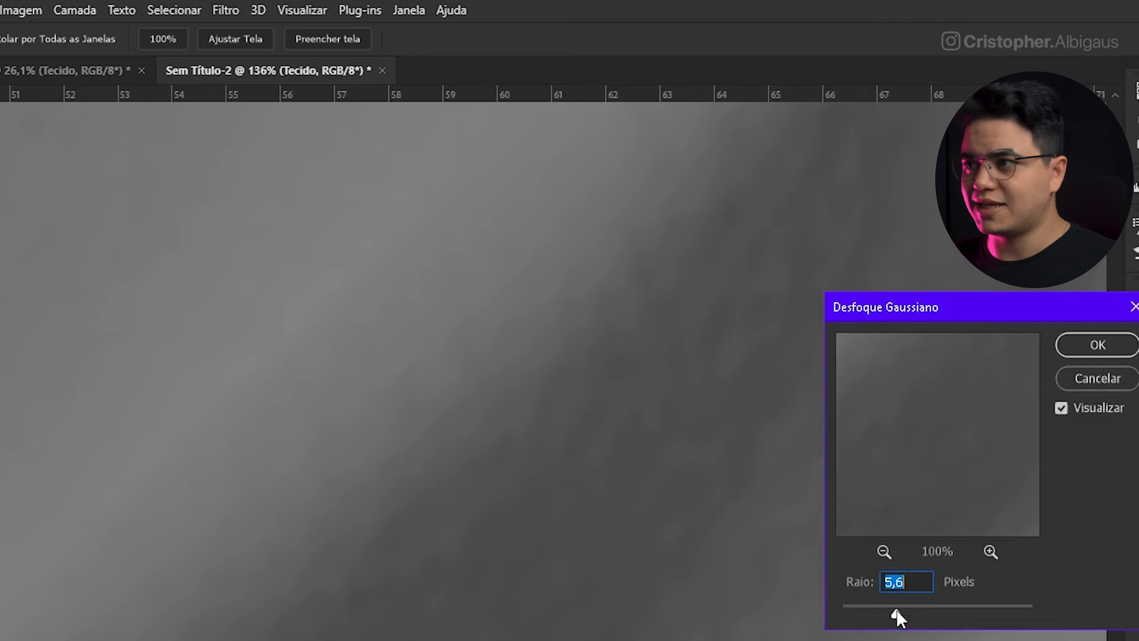
pyautogui.click(913, 614)
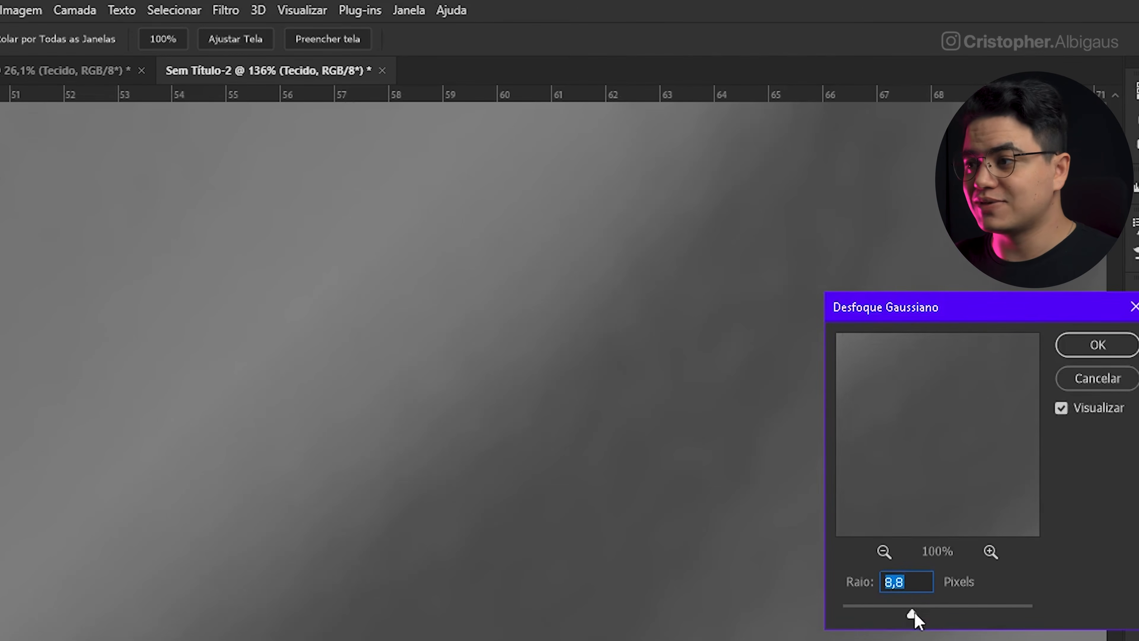
pyautogui.moveTo(917, 615); pyautogui.dragTo(922, 618)
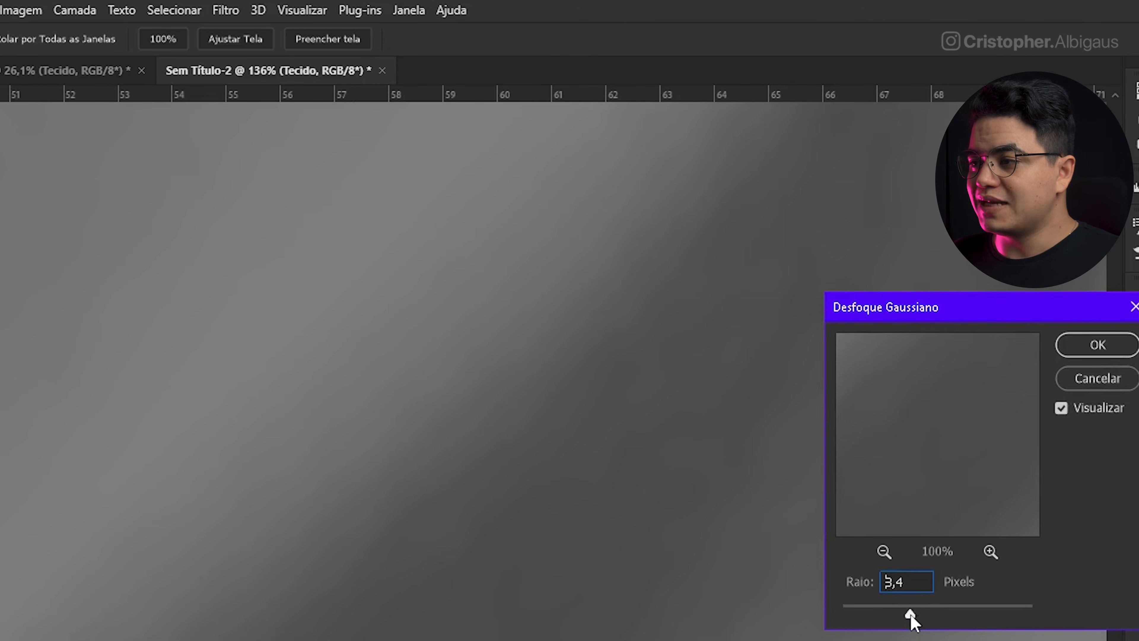
pyautogui.click(914, 615)
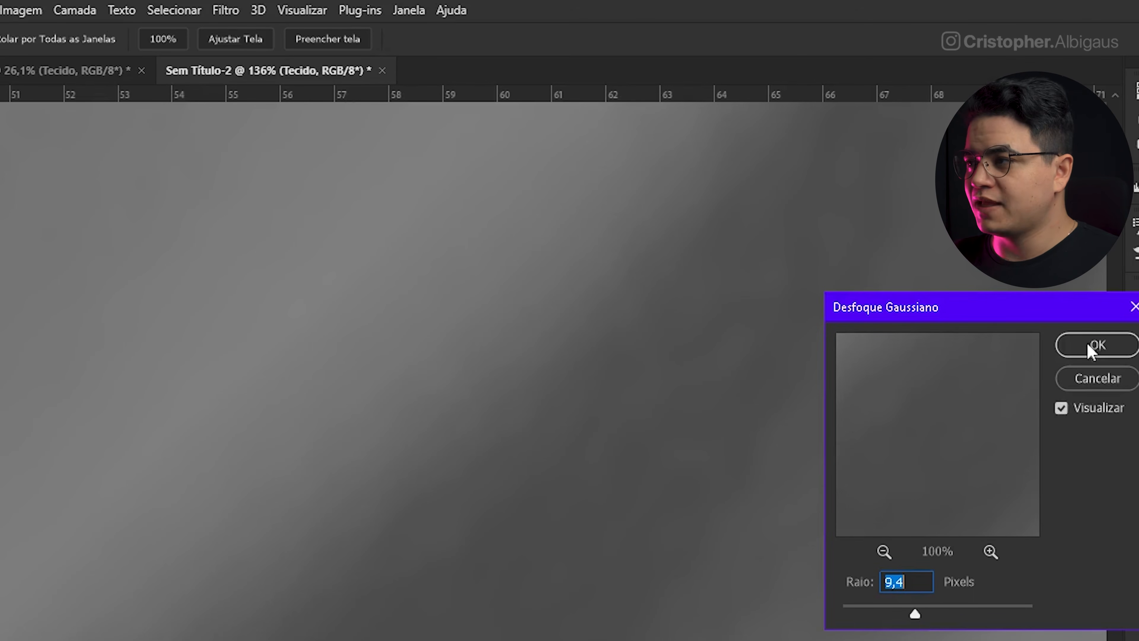
pyautogui.click(1098, 345)
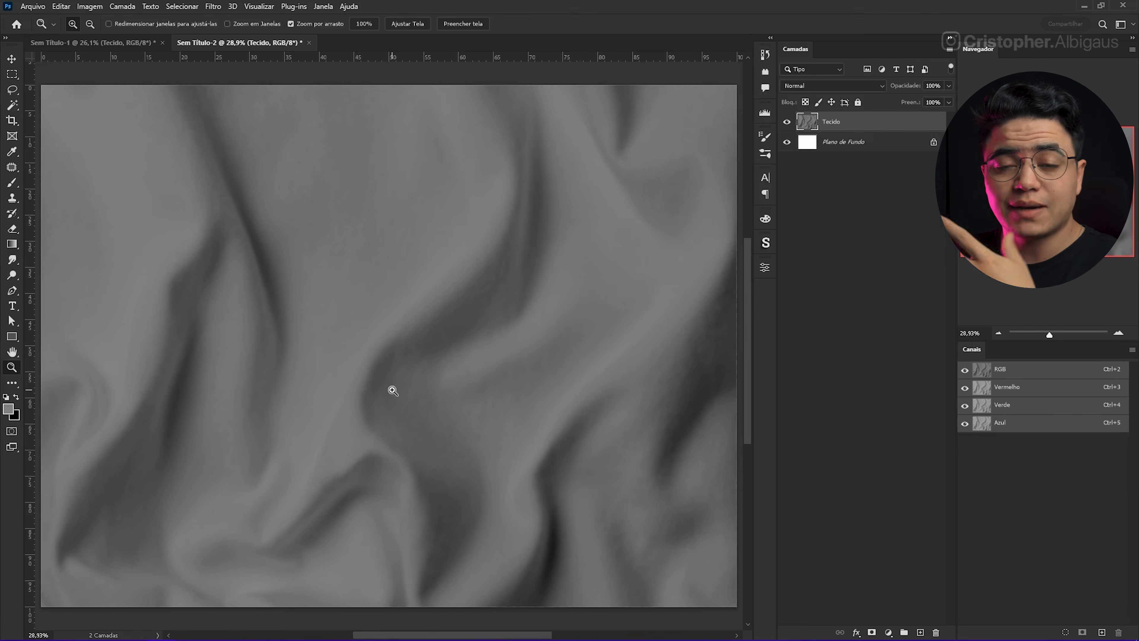
# Step: Save the blurred grayscale fabric as Displacement.psd in the Blend folder and close that document
pyautogui.hotkey('ctrl', 'shift', 's')
pyautogui.write('Di')
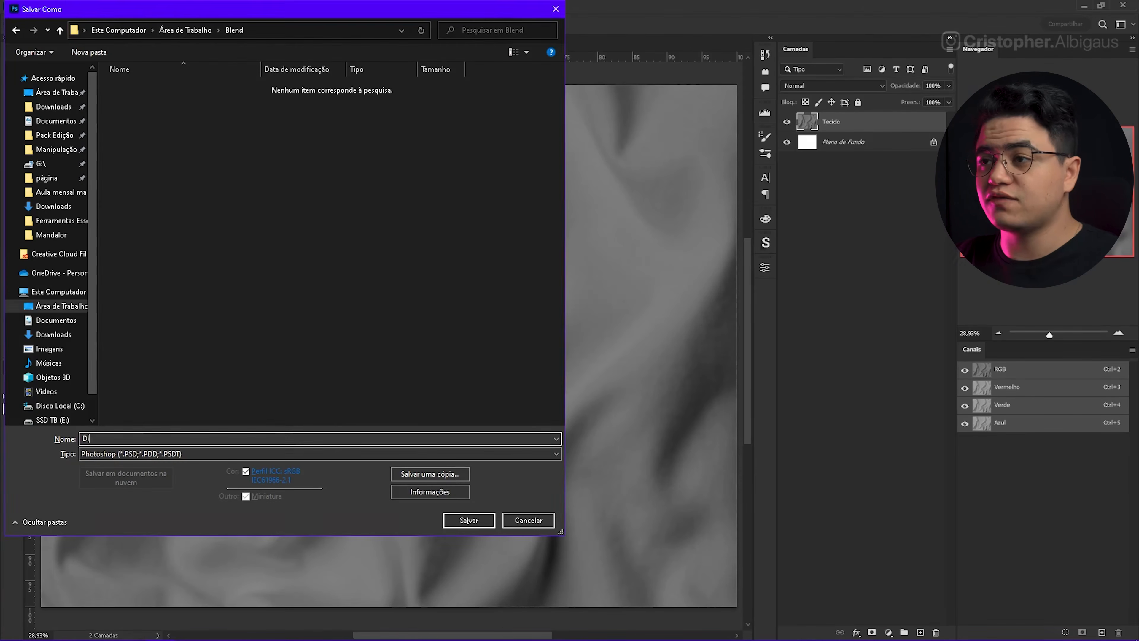
pyautogui.write('spalcement')
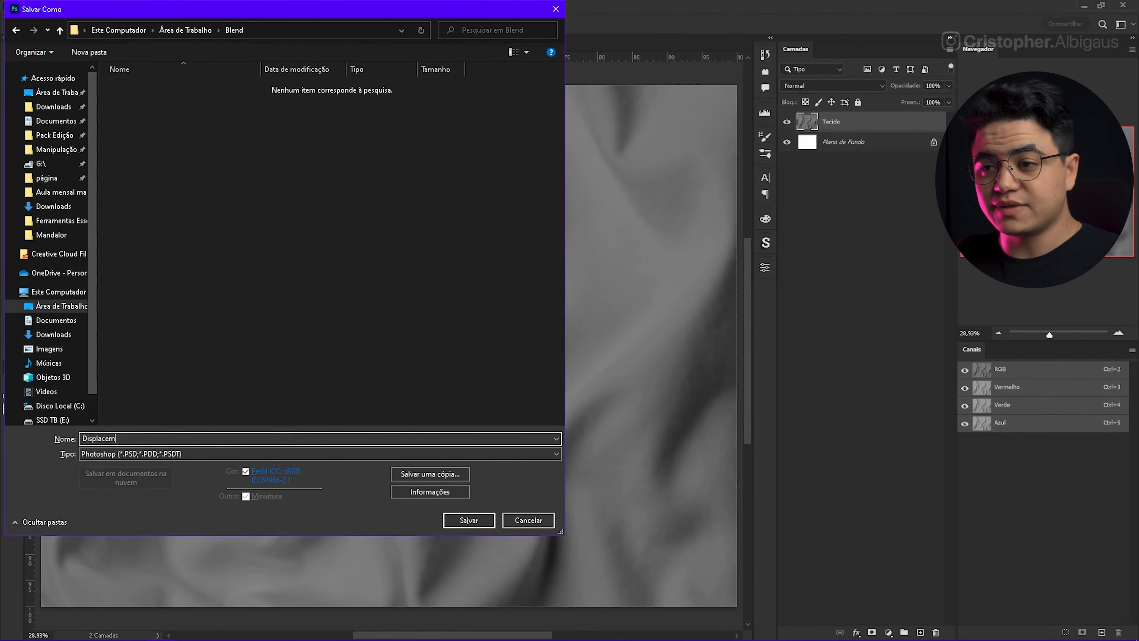
pyautogui.press('Return')
pyautogui.scroll(-1, 364, 365)
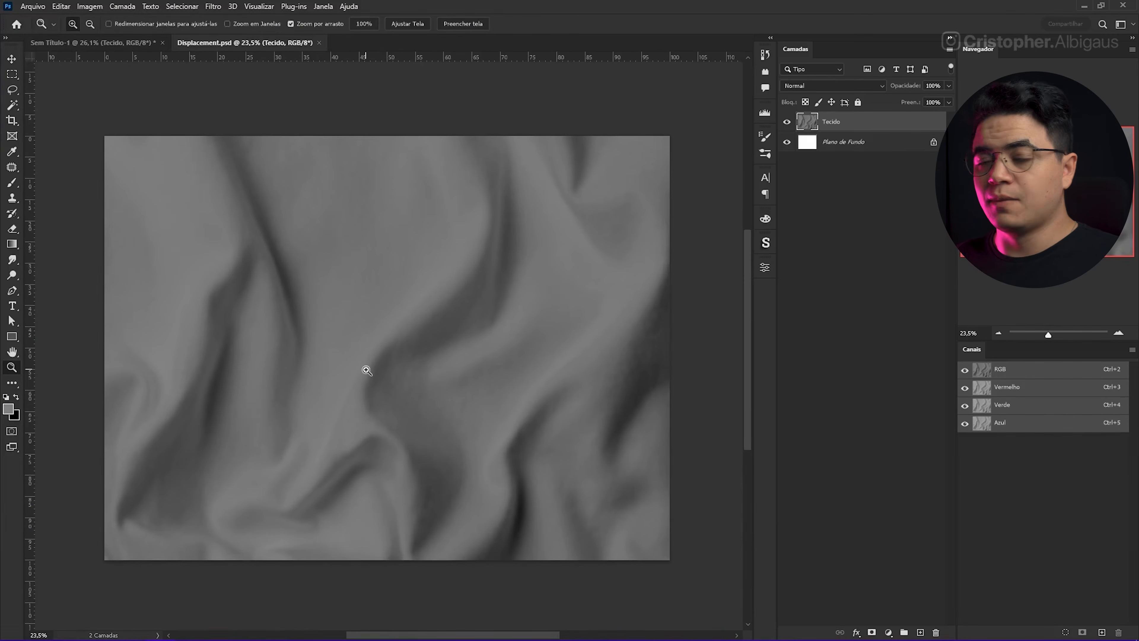
pyautogui.hotkey('ctrl', 'w')
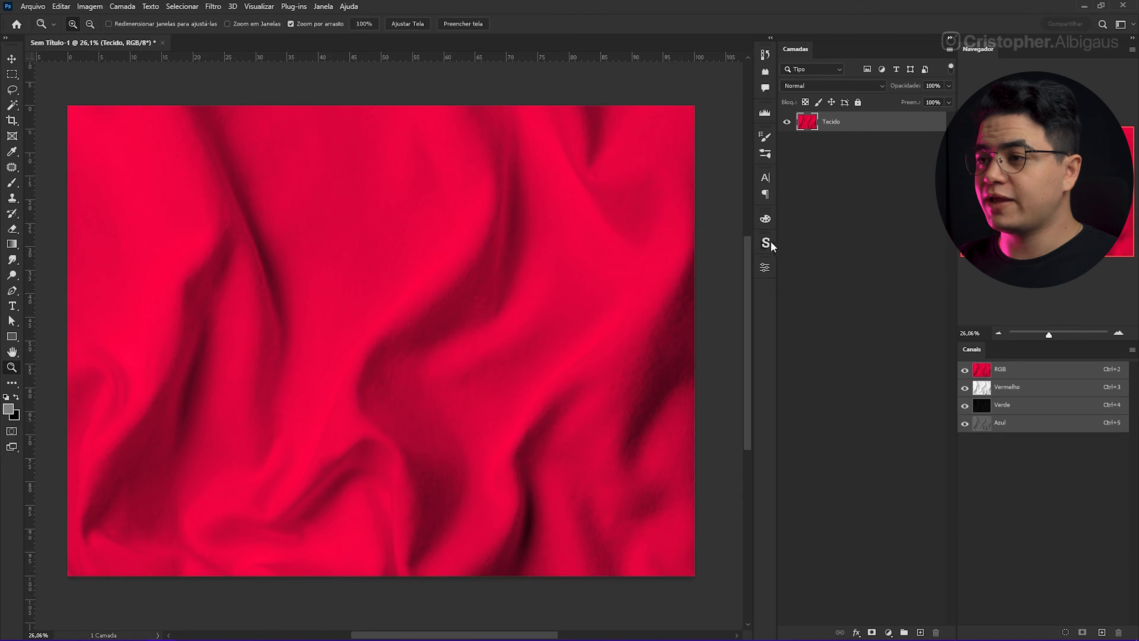
# Step: Add the white text "INSCREVA-SE!" over the red fabric
pyautogui.click(428, 294)
pyautogui.moveTo(428, 293)
pyautogui.mouseDown()
pyautogui.moveTo(402, 300)
pyautogui.moveTo(411, 300)
pyautogui.mouseUp()
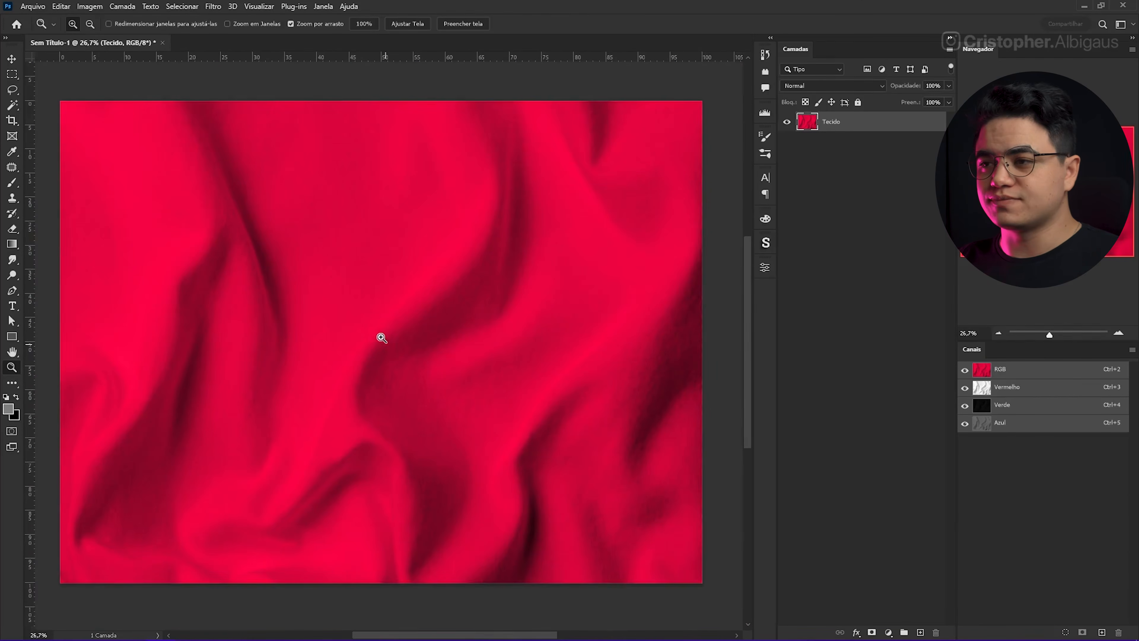
pyautogui.click(446, 319)
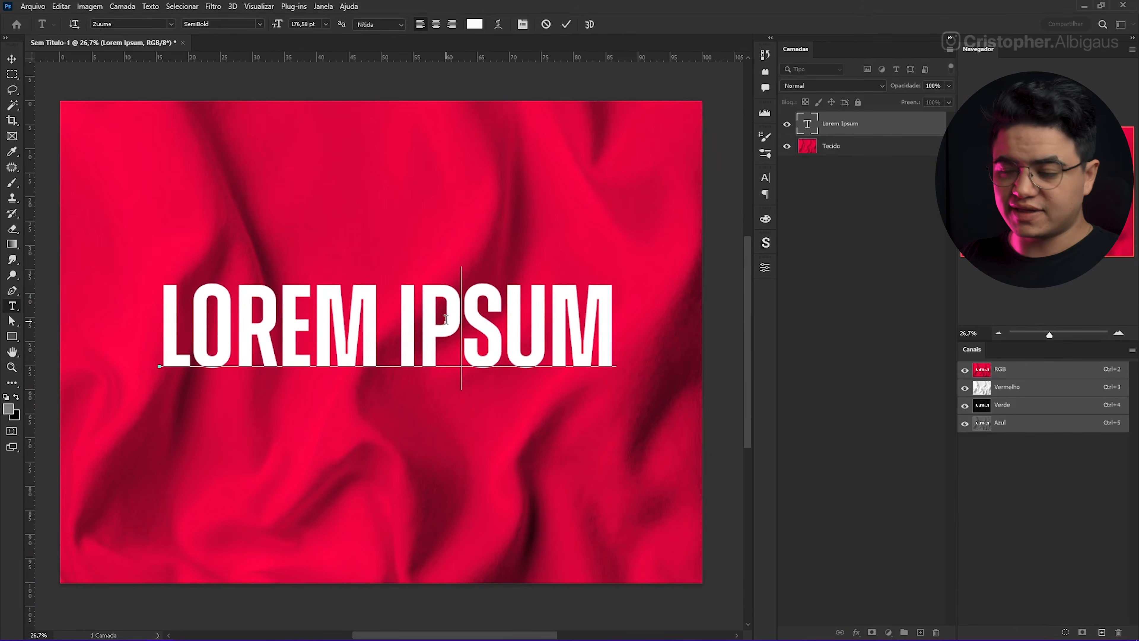
pyautogui.hotkey('ctrl', 'a')
pyautogui.write('I')
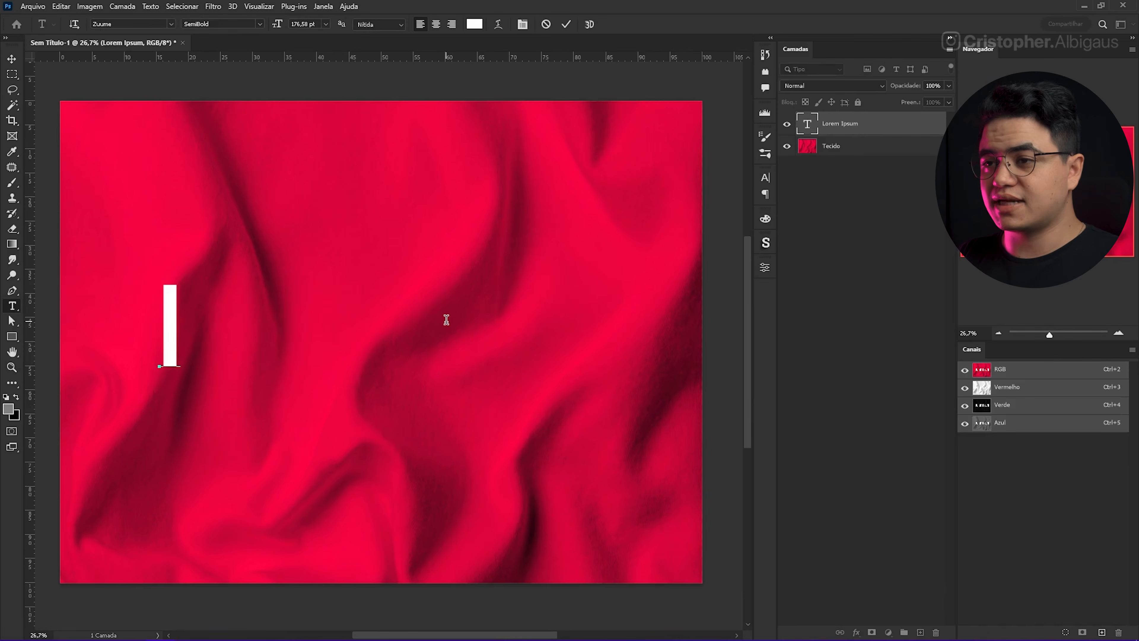
pyautogui.write('NSCReva-se!')
pyautogui.hotkey('ctrl', 'Return')
# Step: Center the text layer horizontally and vertically on the canvas and clear the selection
pyautogui.press('v')
pyautogui.hotkey('ctrl', 'a')
pyautogui.click(269, 24)
pyautogui.hotkey('ctrl', 'd')
pyautogui.click(344, 24)
pyautogui.moveTo(480, 344); pyautogui.dragTo(488, 381)
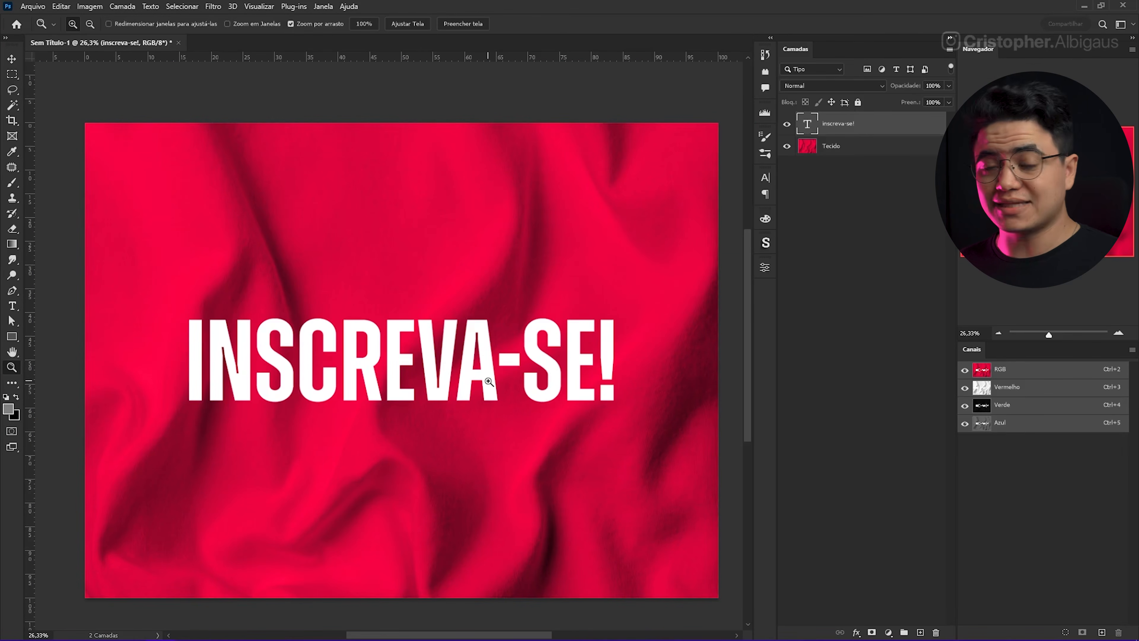
# Step: Convert the text layer to a smart object and open its contents using the embedded color profile
pyautogui.rightClick(843, 127)
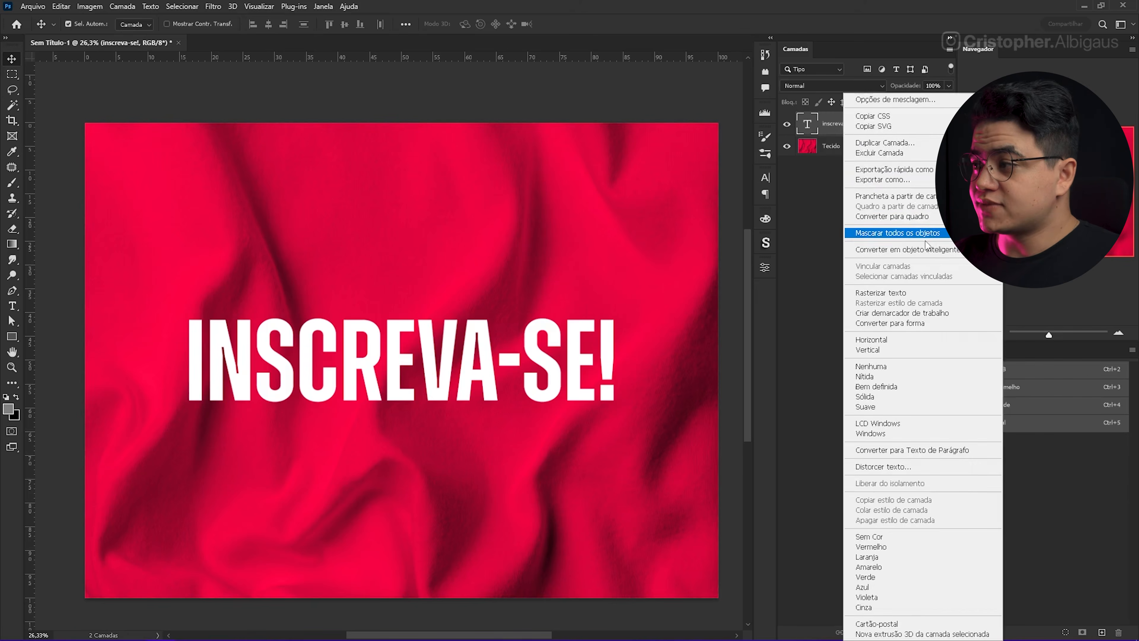
pyautogui.click(931, 250)
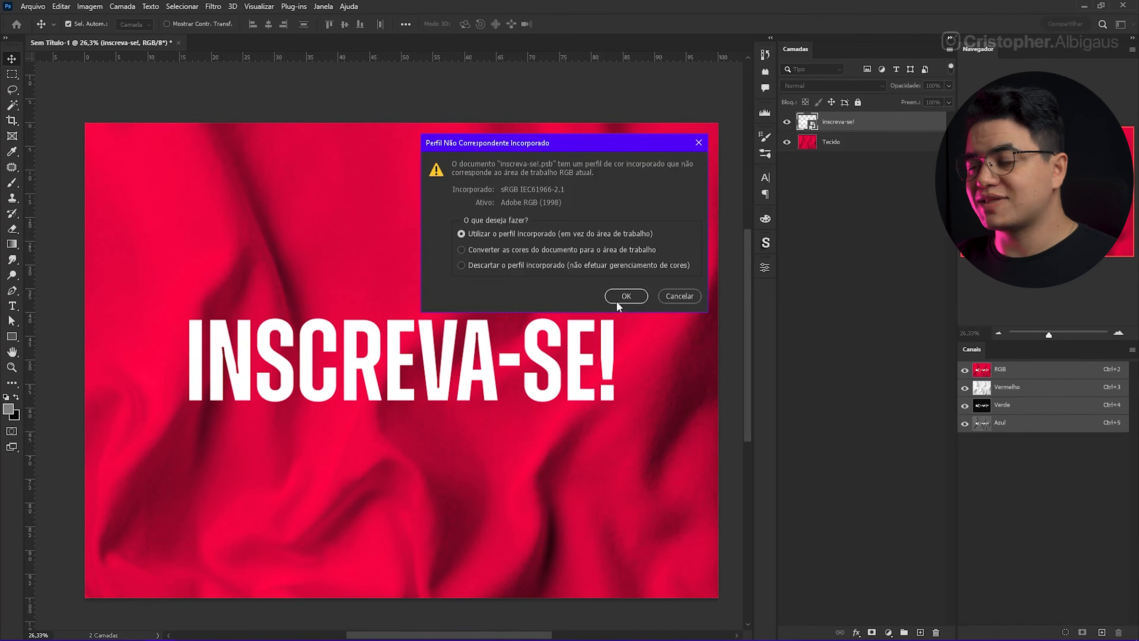
pyautogui.click(626, 296)
# Step: Extend the smart object's canvas above and below the text with the Crop tool, and save and close its contents
pyautogui.press('c')
pyautogui.moveTo(406, 294); pyautogui.dragTo(414, 169)
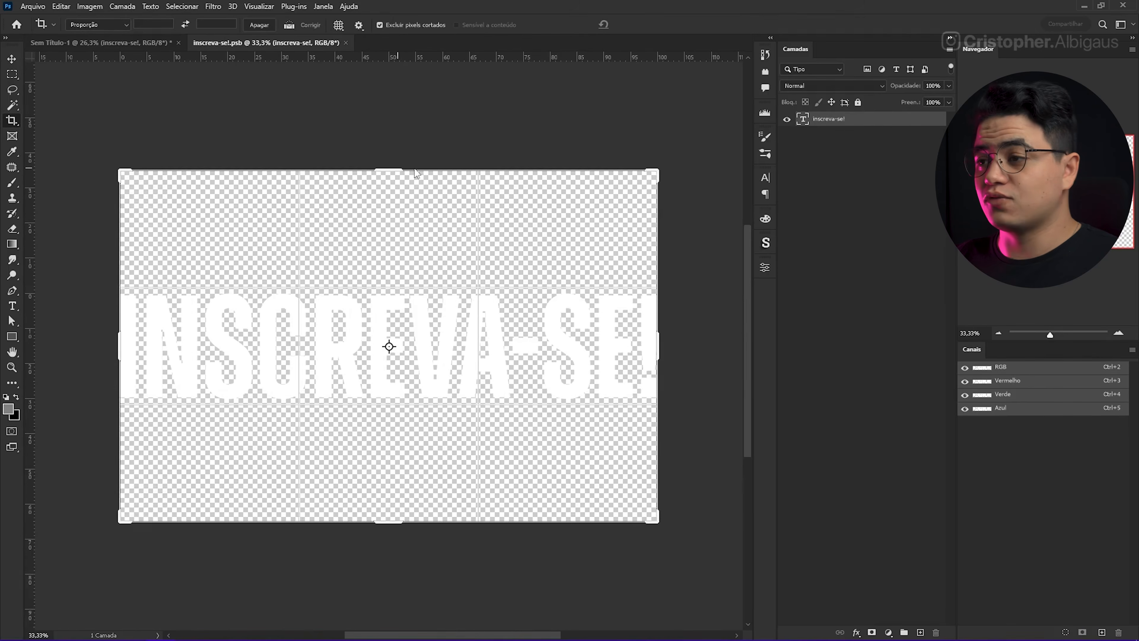
pyautogui.click(643, 24)
pyautogui.press('z')
pyautogui.moveTo(486, 378); pyautogui.dragTo(458, 379)
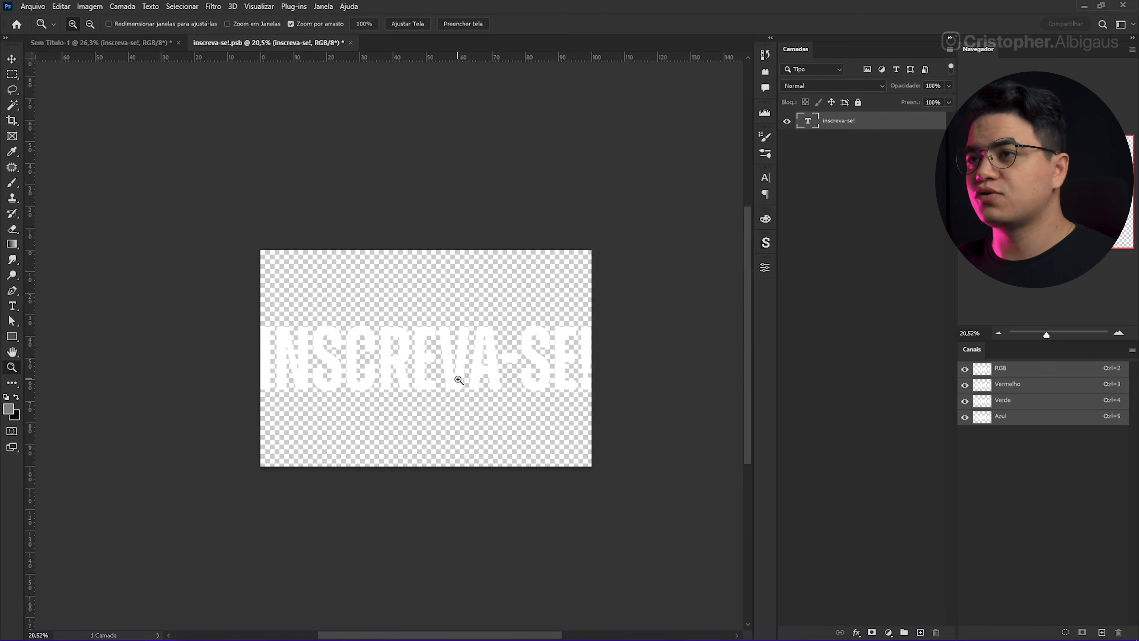
pyautogui.hotkey('ctrl', 's')
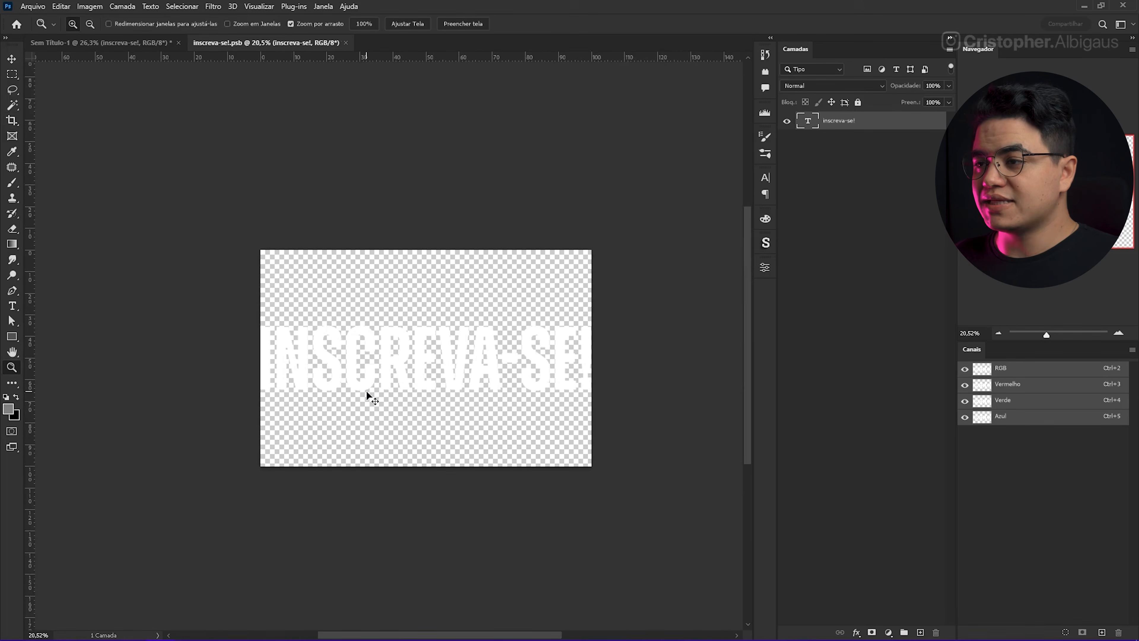
pyautogui.hotkey('ctrl', 'w')
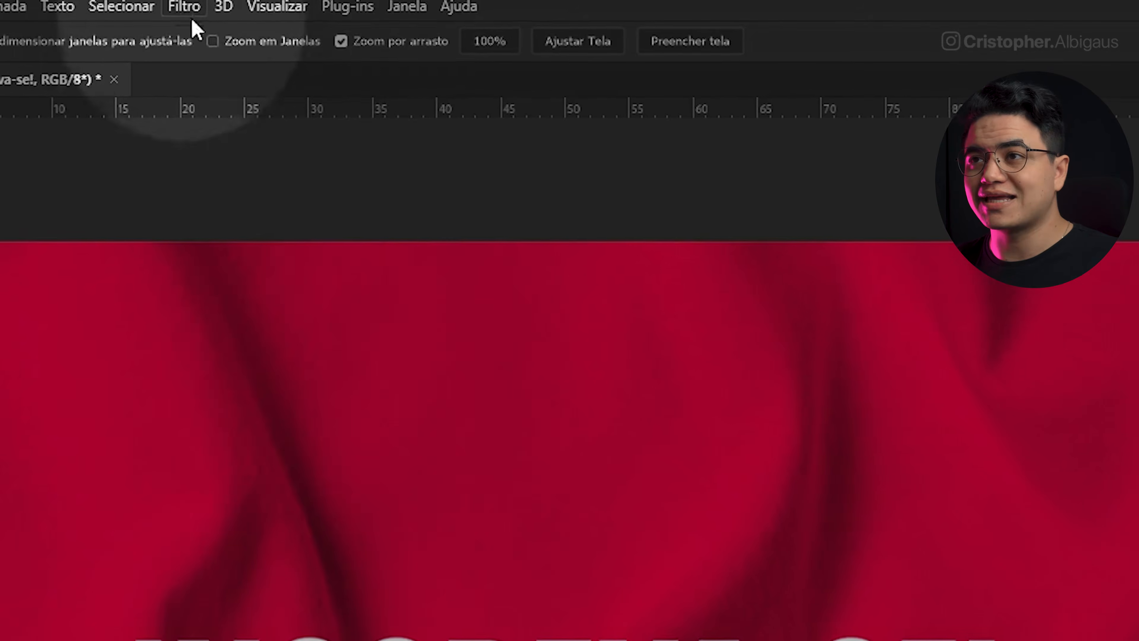
# Step: Start the Displace filter on the text smart object with horizontal and vertical scales of 30, stretch-to-fit mapping and repeated edge pixels
pyautogui.click(200, 6)
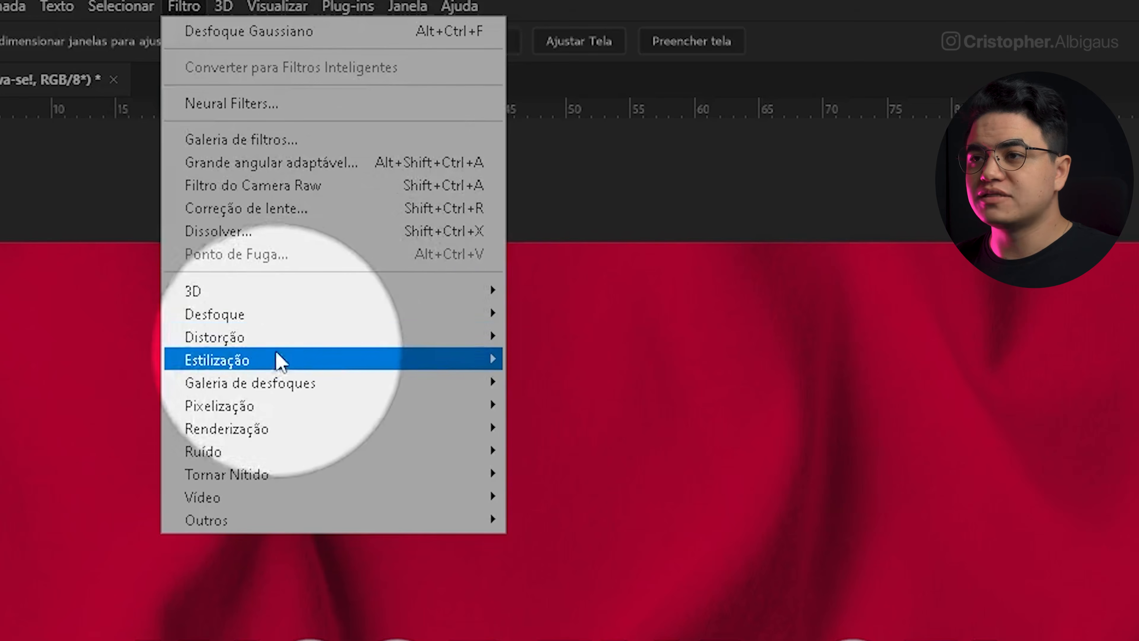
pyautogui.moveTo(341, 337)
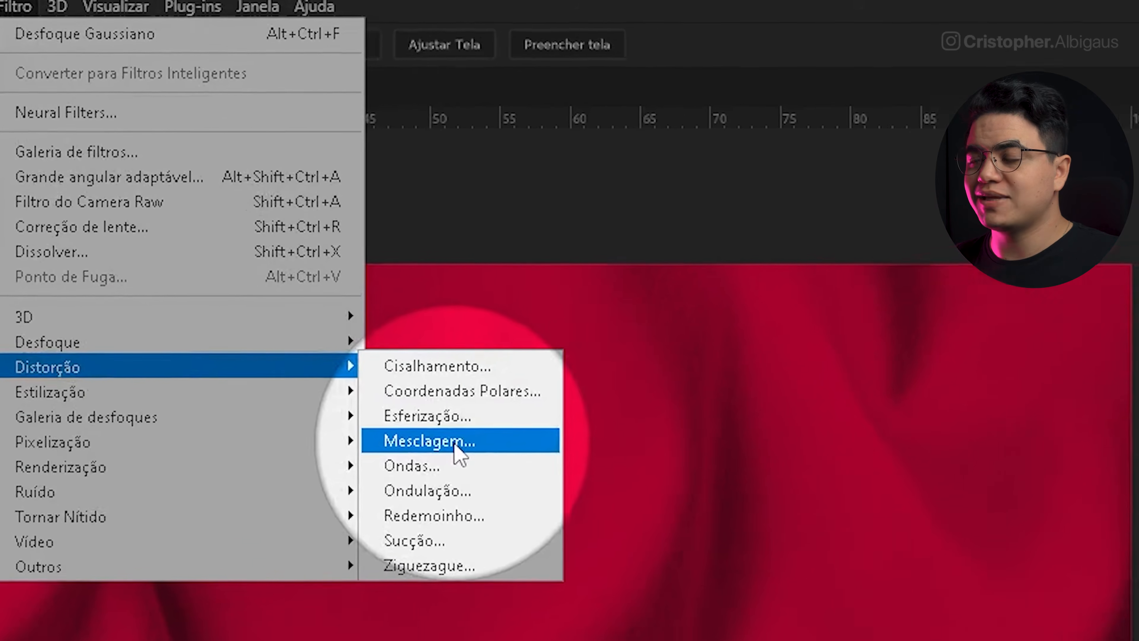
pyautogui.click(454, 442)
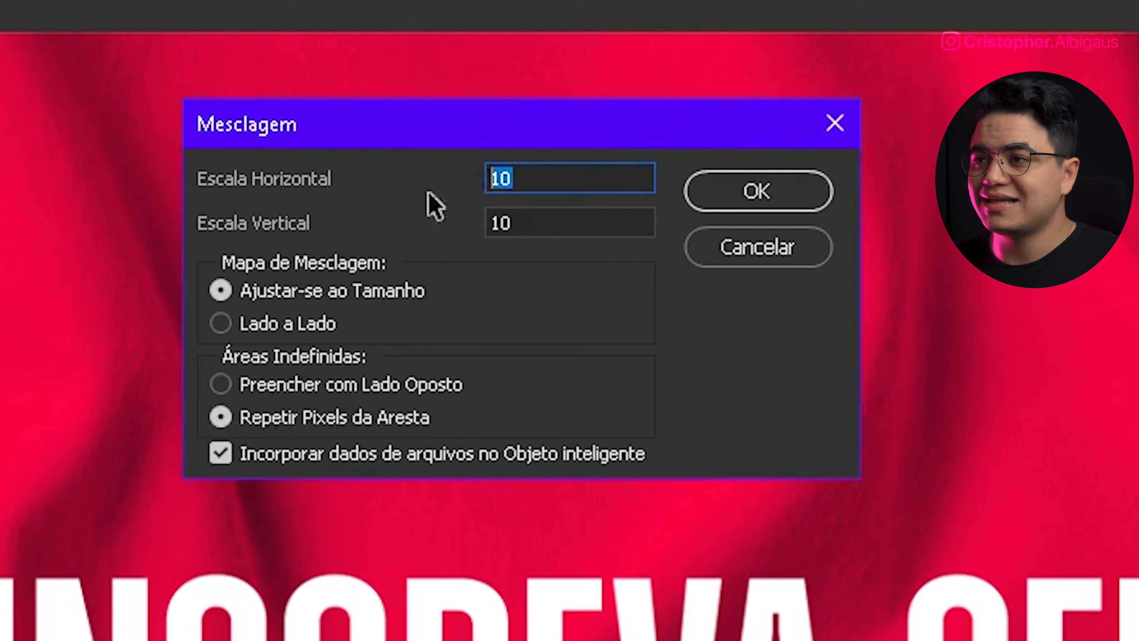
pyautogui.write('30')
pyautogui.press('Tab')
pyautogui.write('30')
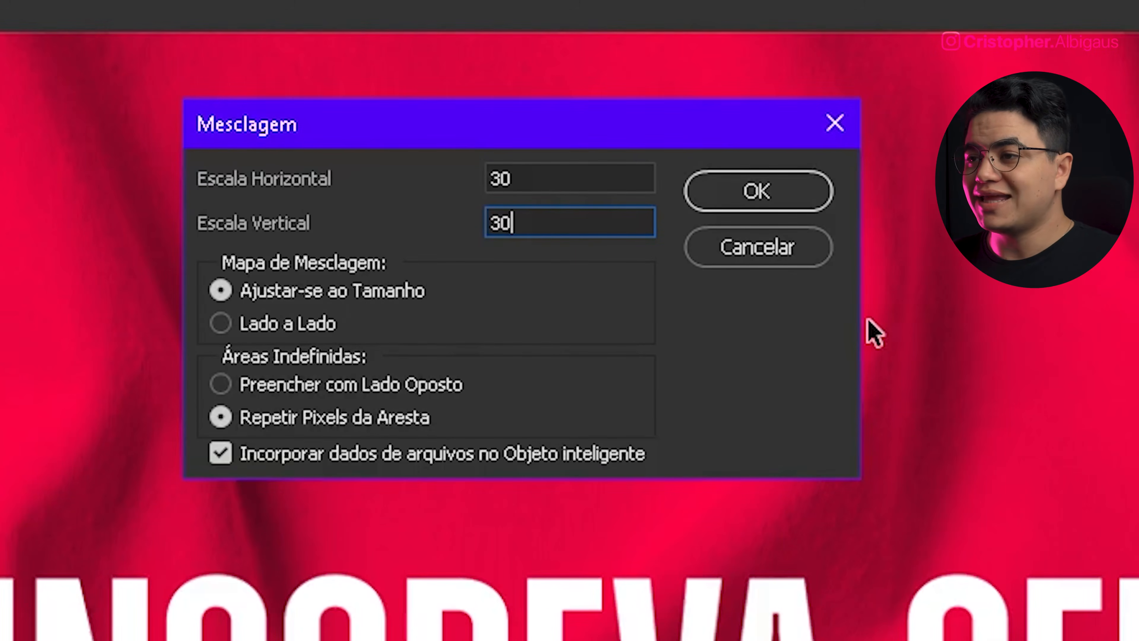
pyautogui.click(791, 200)
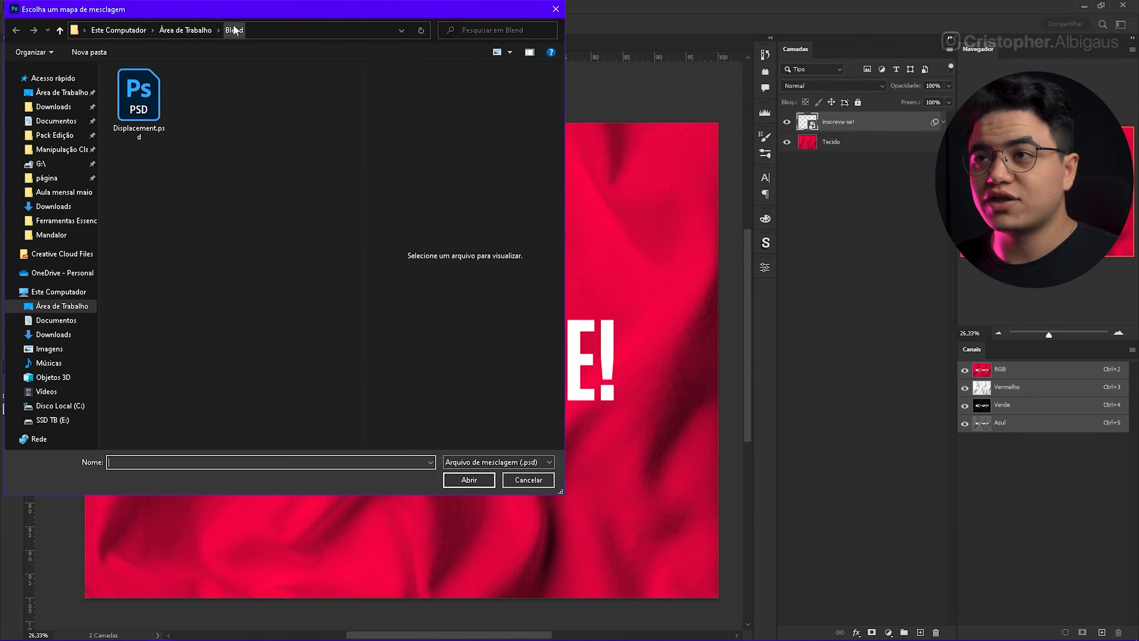
# Step: Use Displacement.psd from the Blend folder as the displacement map for the text
pyautogui.click(140, 107)
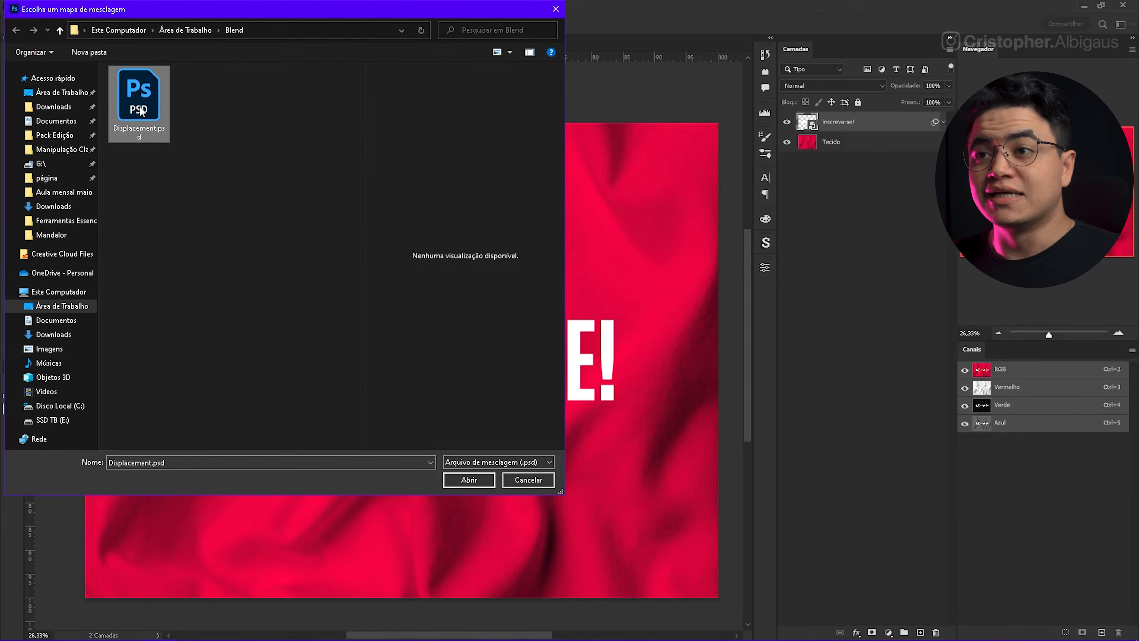
pyautogui.click(450, 484)
pyautogui.scroll(3, 338, 349)
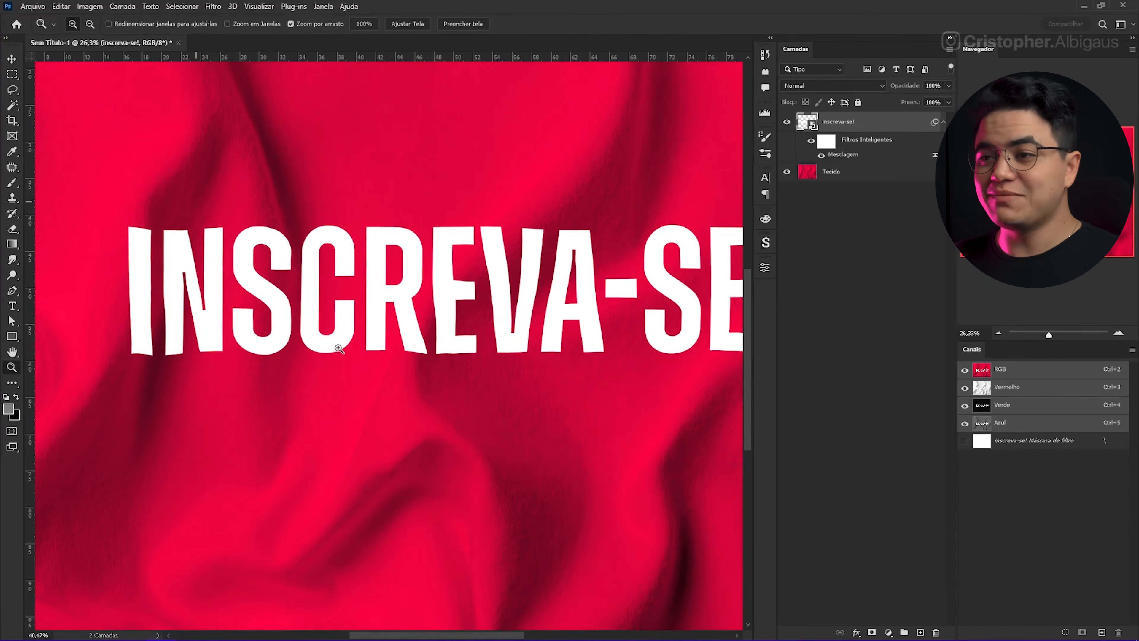
pyautogui.scroll(-3, 528, 299)
pyautogui.moveTo(508, 303); pyautogui.dragTo(475, 315)
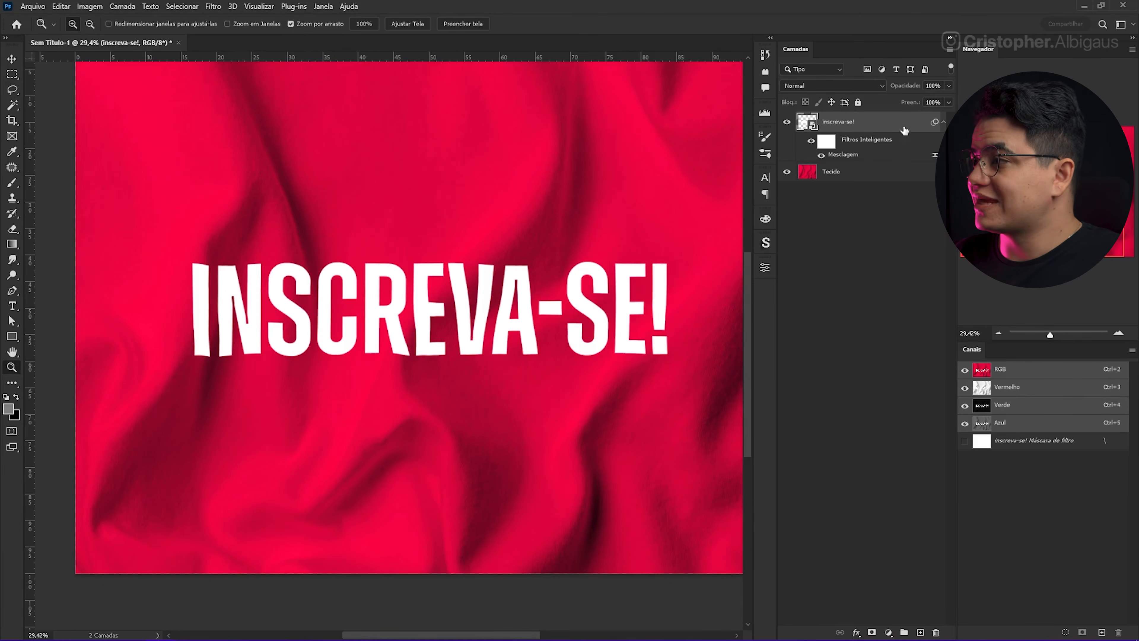
# Step: In the text layer's blending options, split the underlying layer's dark Blend If slider to about 41 / 95
pyautogui.doubleClick(870, 140)
pyautogui.moveTo(868, 139); pyautogui.dragTo(858, 286)
pyautogui.moveTo(734, 288); pyautogui.dragTo(404, 116)
pyautogui.moveTo(506, 118); pyautogui.dragTo(438, 323)
pyautogui.moveTo(534, 153); pyautogui.dragTo(483, 240)
pyautogui.moveTo(516, 293); pyautogui.dragTo(489, 293)
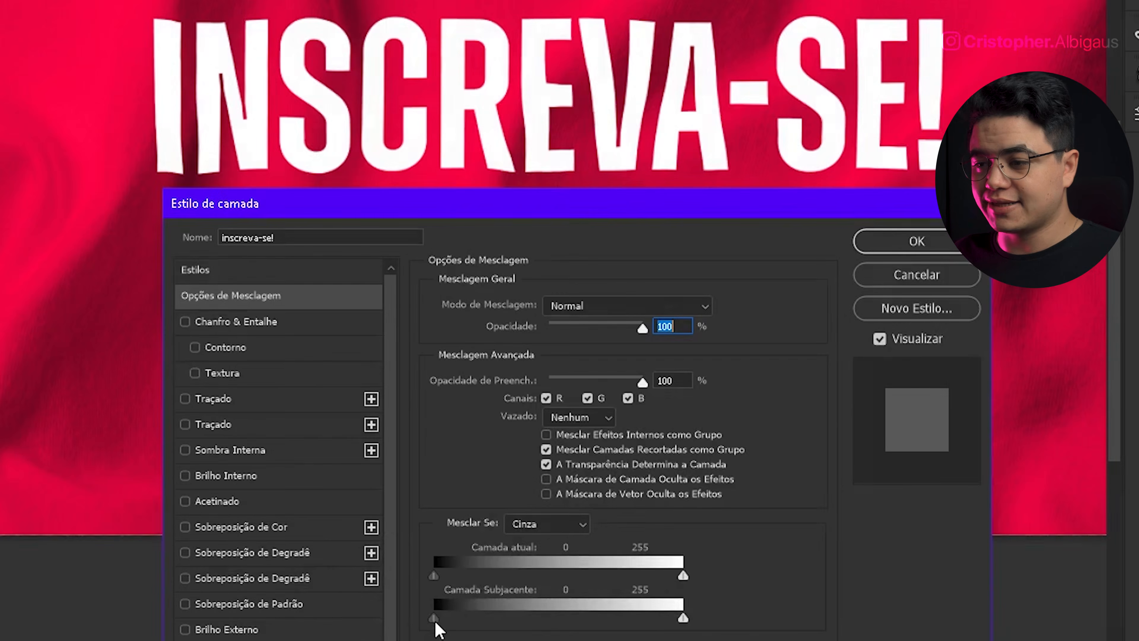
pyautogui.press('alt')
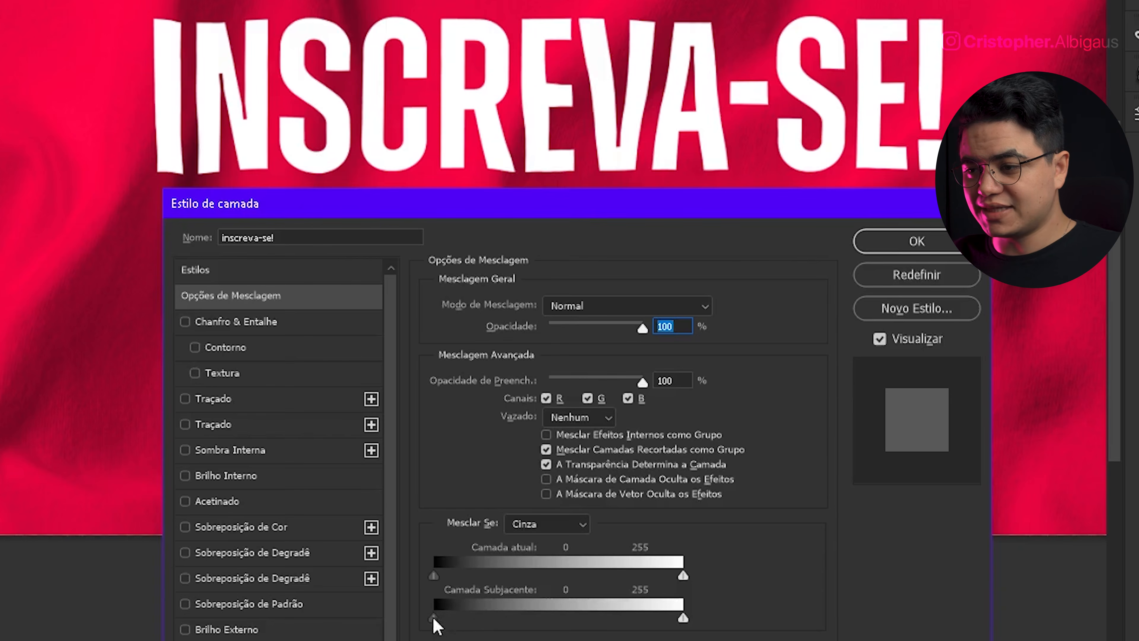
pyautogui.moveTo(435, 620); pyautogui.dragTo(455, 628)
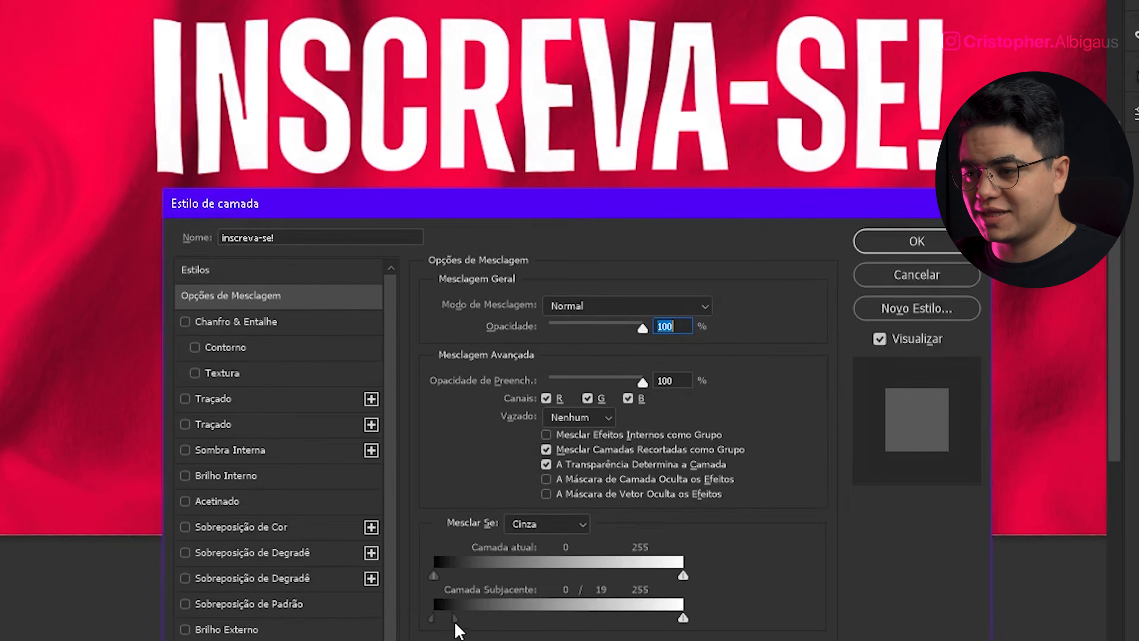
pyautogui.moveTo(455, 619); pyautogui.dragTo(530, 627)
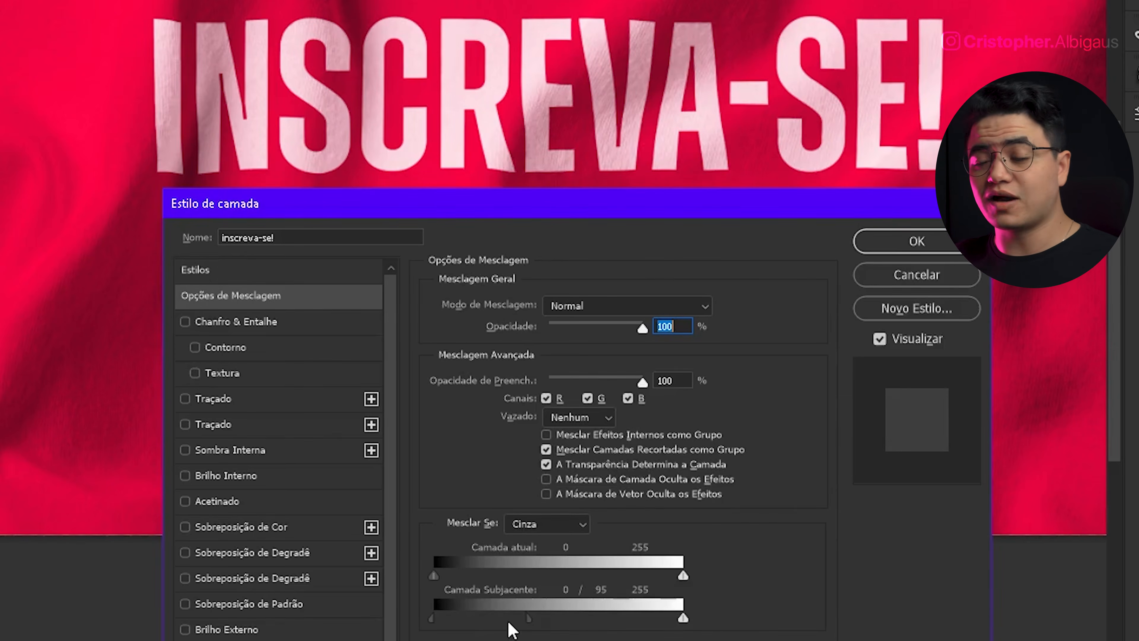
pyautogui.moveTo(431, 619); pyautogui.dragTo(475, 617)
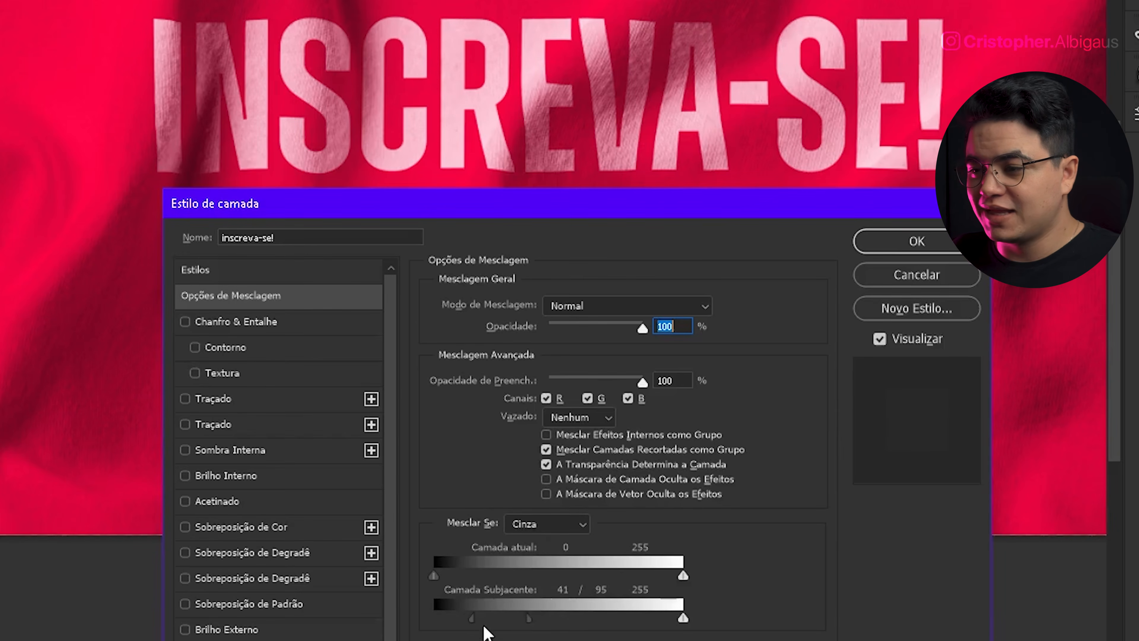
pyautogui.moveTo(473, 619); pyautogui.dragTo(475, 619)
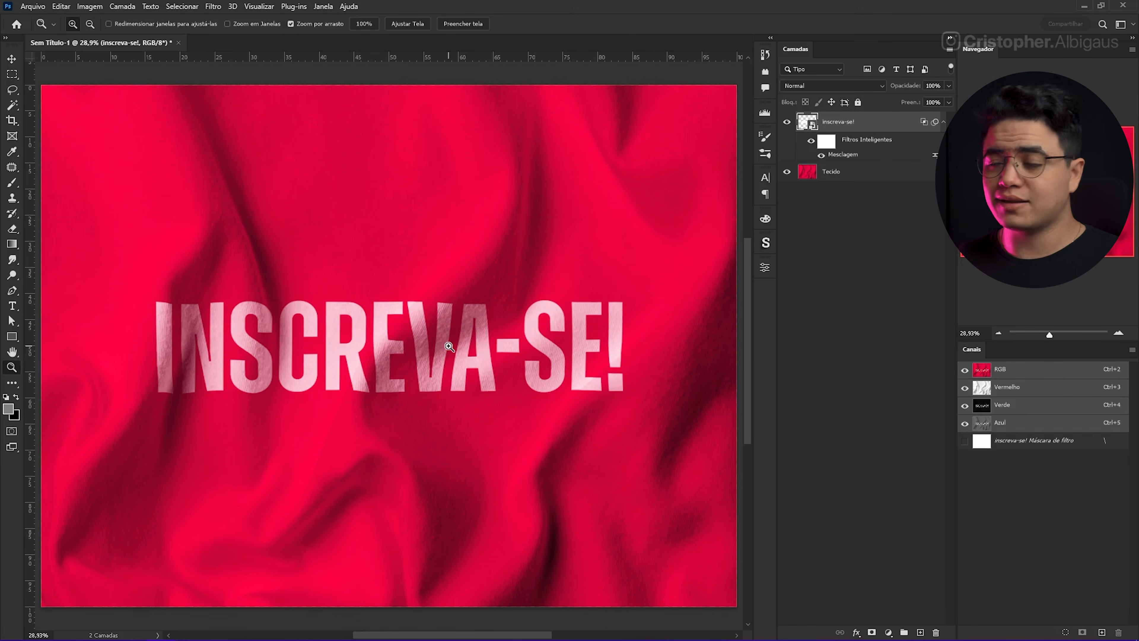
# Step: Open the text smart object's contents using the embedded color profile
pyautogui.doubleClick(809, 124)
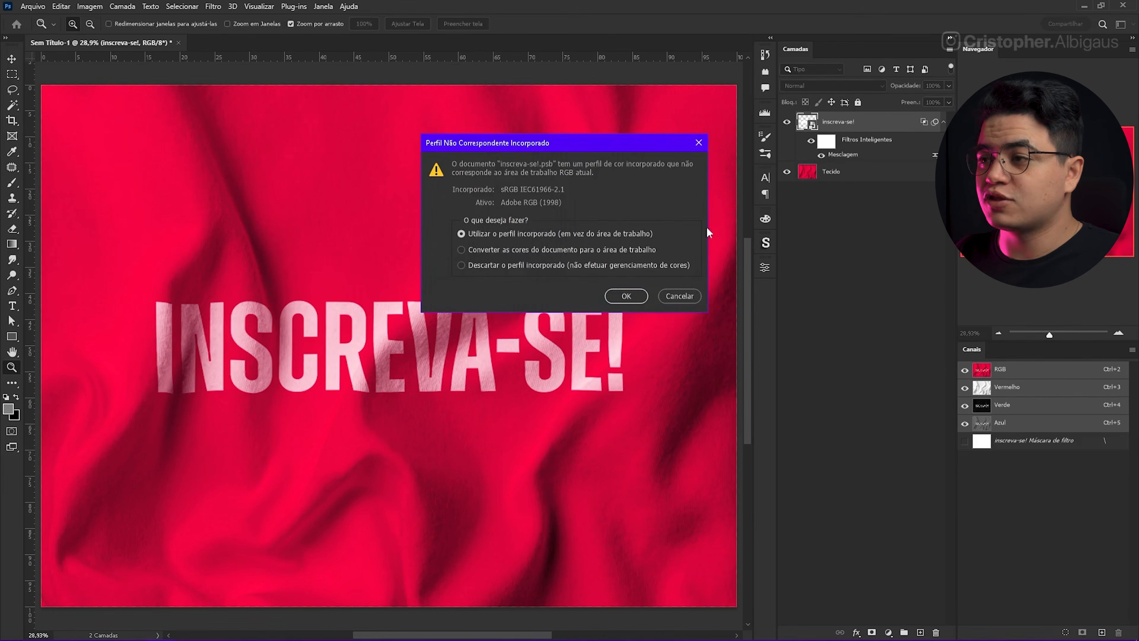
pyautogui.click(623, 292)
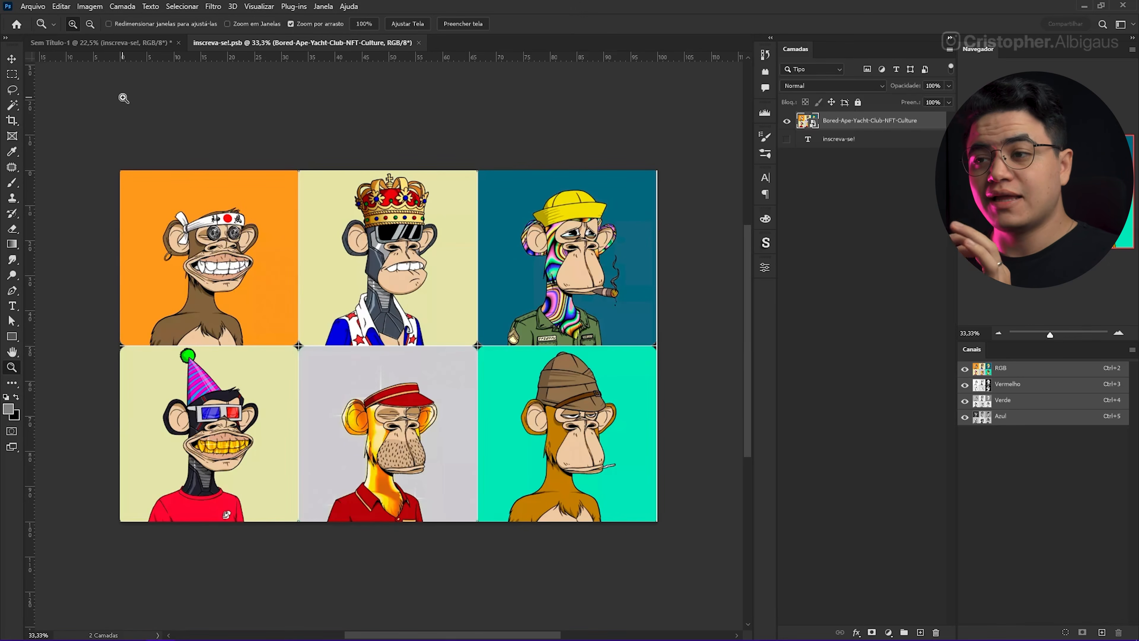
# Step: Hide the Bored-Ape-Yacht-Club-NFT-Culture image layer inside the smart object and show it again
pyautogui.click(787, 121)
pyautogui.click(785, 132)
pyautogui.click(786, 132)
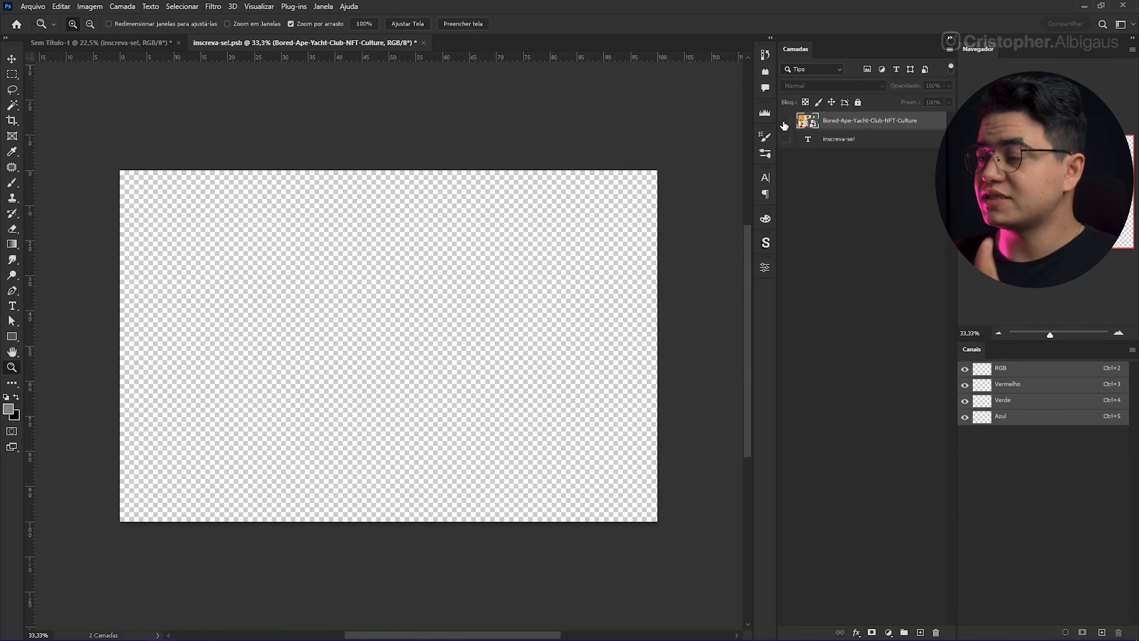
pyautogui.click(786, 121)
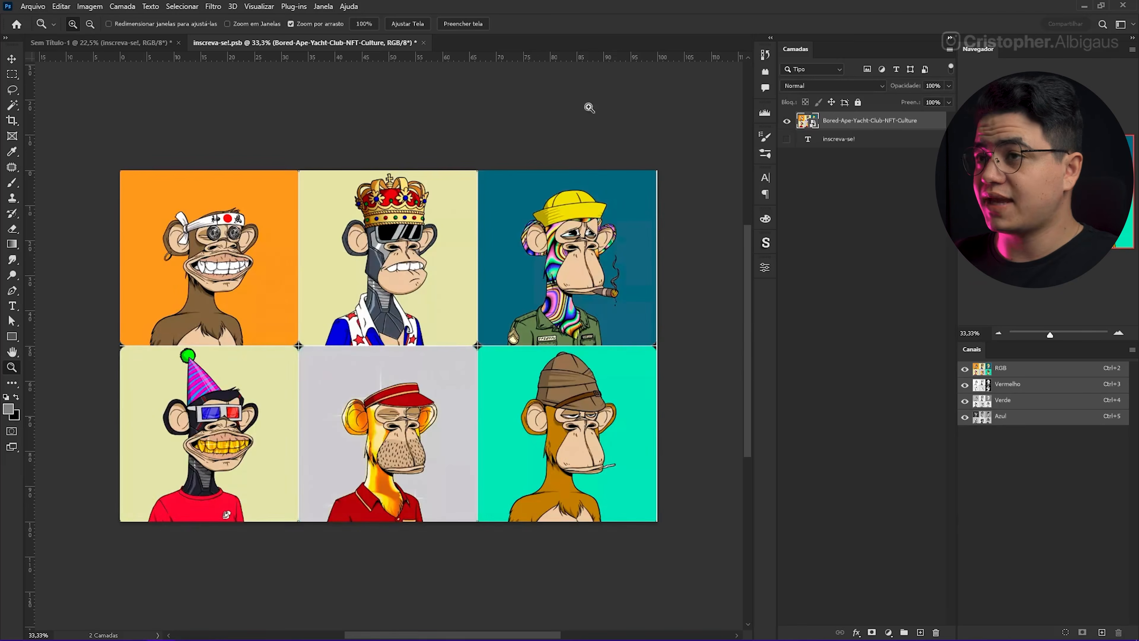
# Step: Back in the fabric document, set the smart object's Displace filter to horizontal and vertical scales of 50, using the same displacement map
pyautogui.click(94, 38)
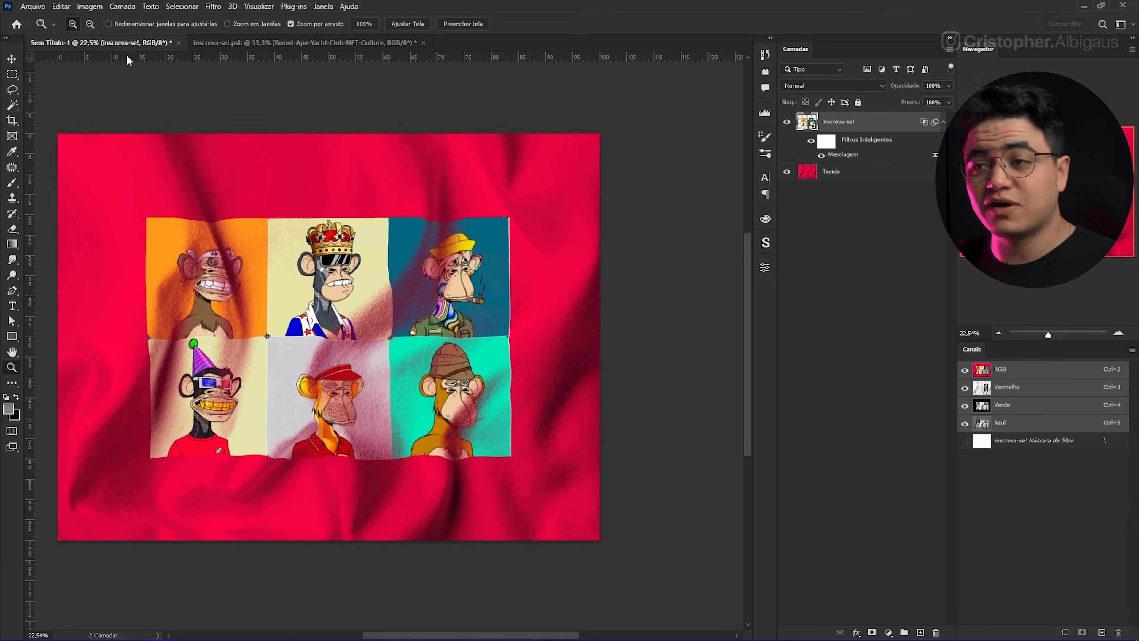
pyautogui.doubleClick(845, 155)
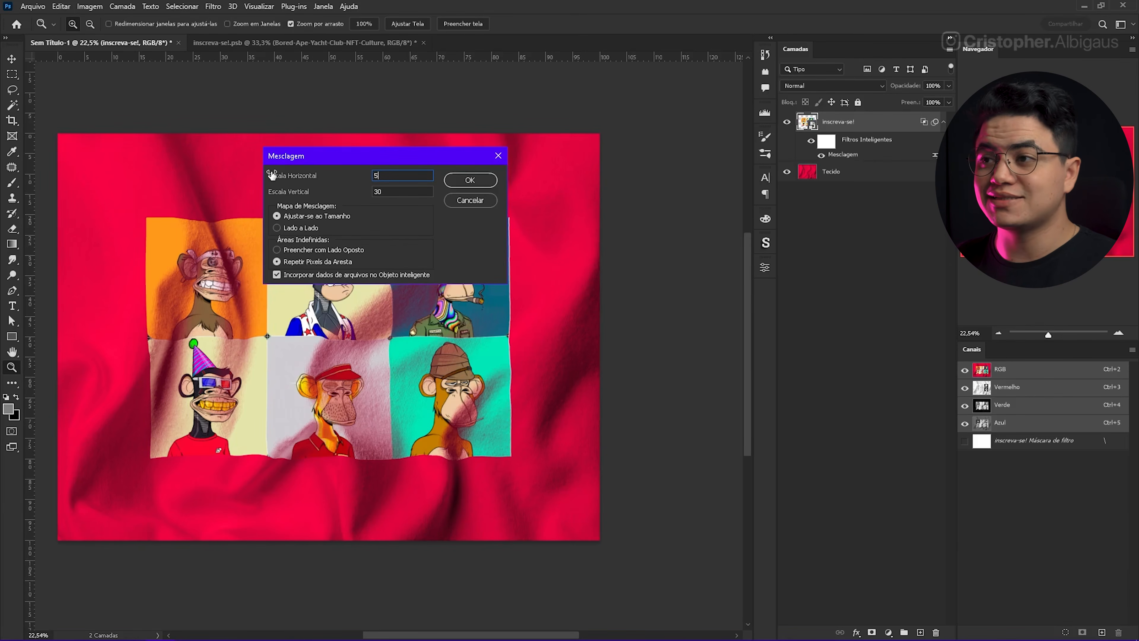
pyautogui.write('50')
pyautogui.press('Tab')
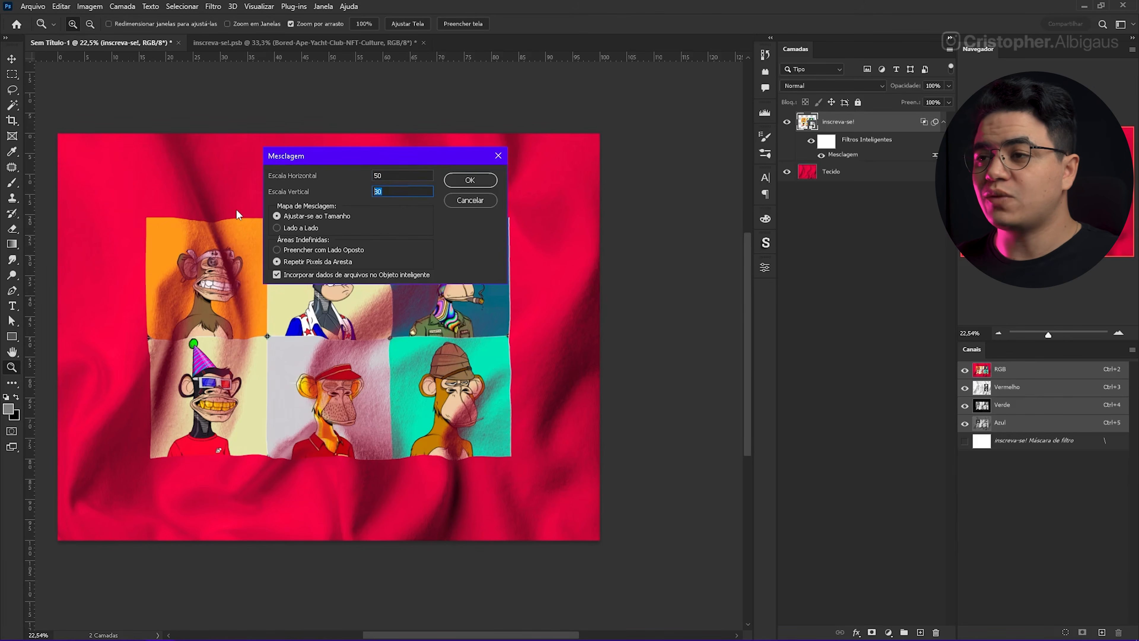
pyautogui.write('50')
pyautogui.press('Return')
pyautogui.doubleClick(164, 124)
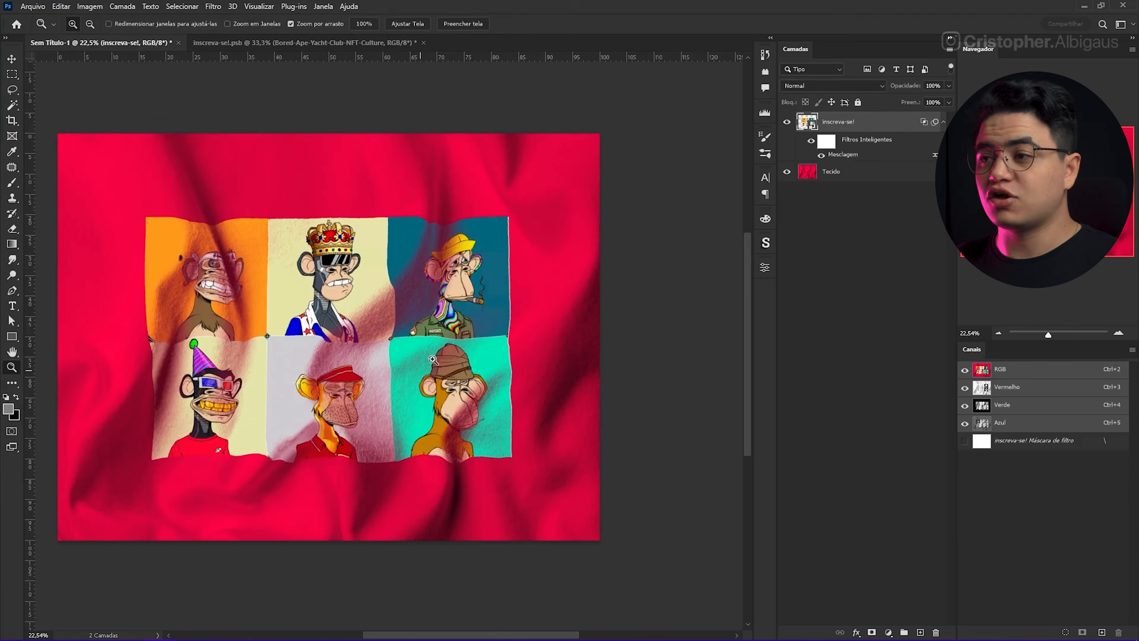
pyautogui.moveTo(429, 225)
pyautogui.mouseDown()
pyautogui.moveTo(465, 211)
pyautogui.moveTo(492, 218)
pyautogui.moveTo(433, 230)
pyautogui.mouseUp()
pyautogui.moveTo(383, 536); pyautogui.dragTo(418, 386)
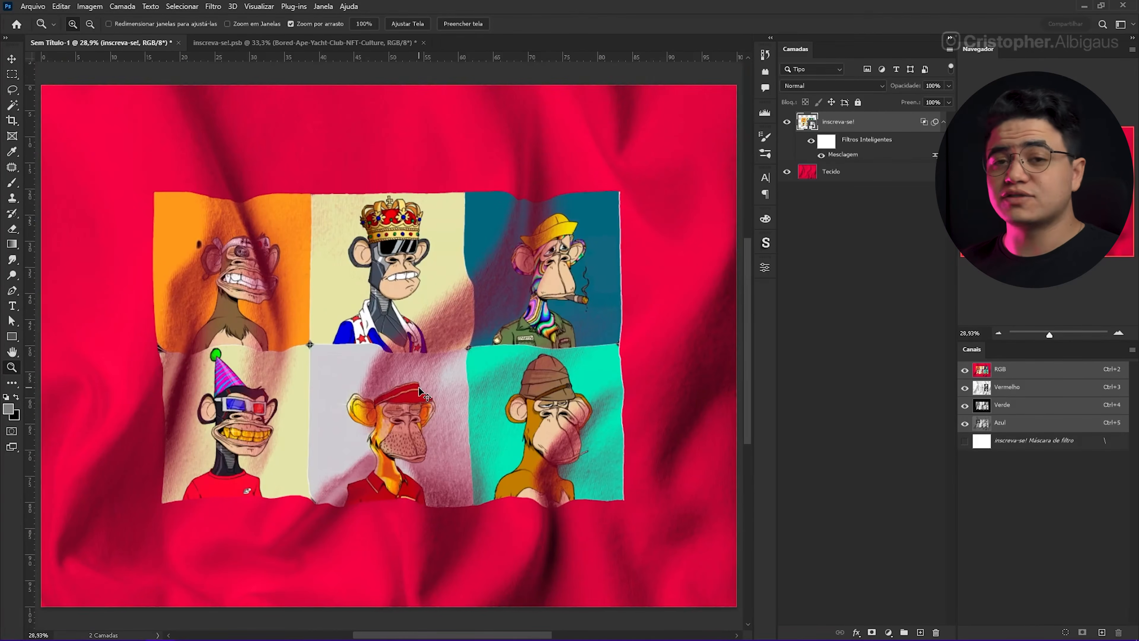